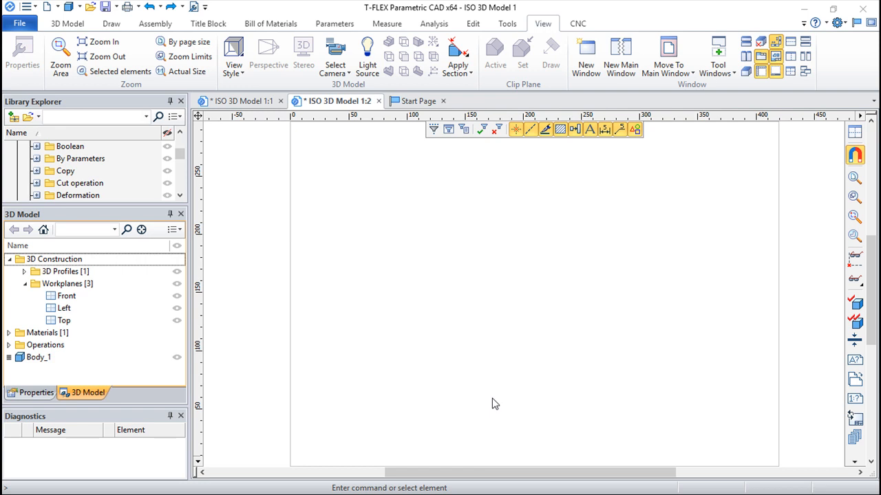
Construct a horizontal and a vertical line crossing at a node near X 103, Y 200 on the drawing page
left_click(110, 25)
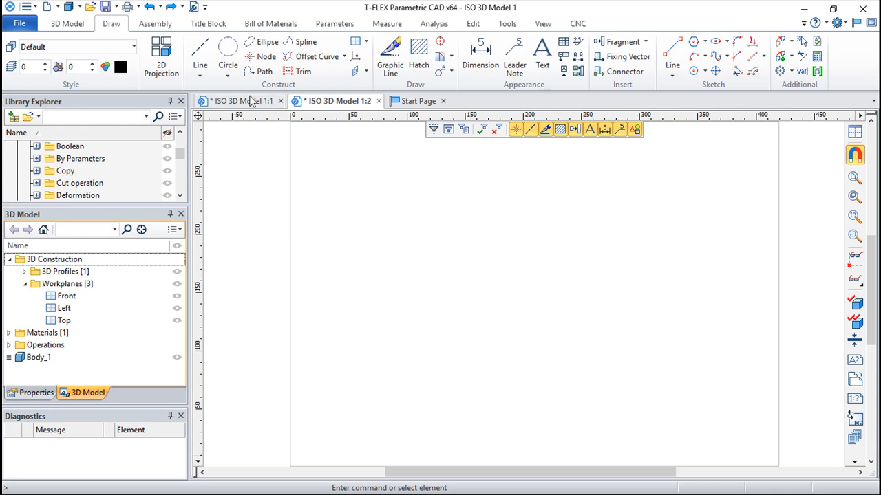
left_click(229, 55)
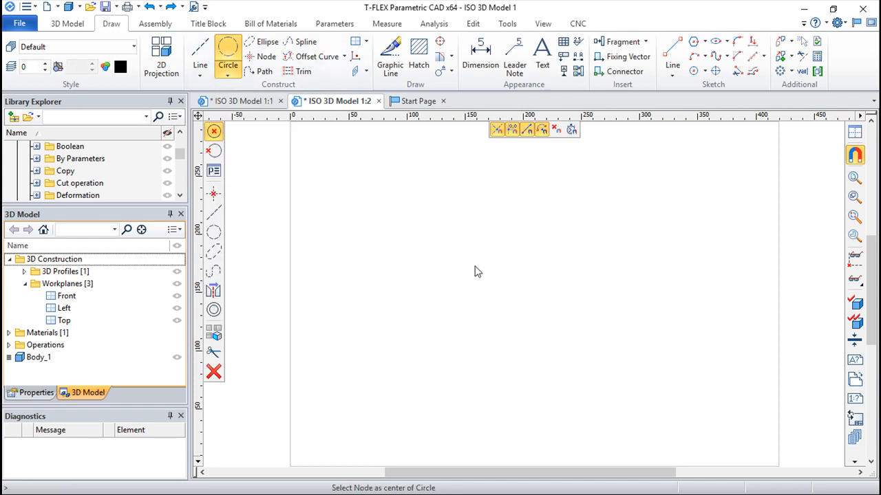
left_click(200, 55)
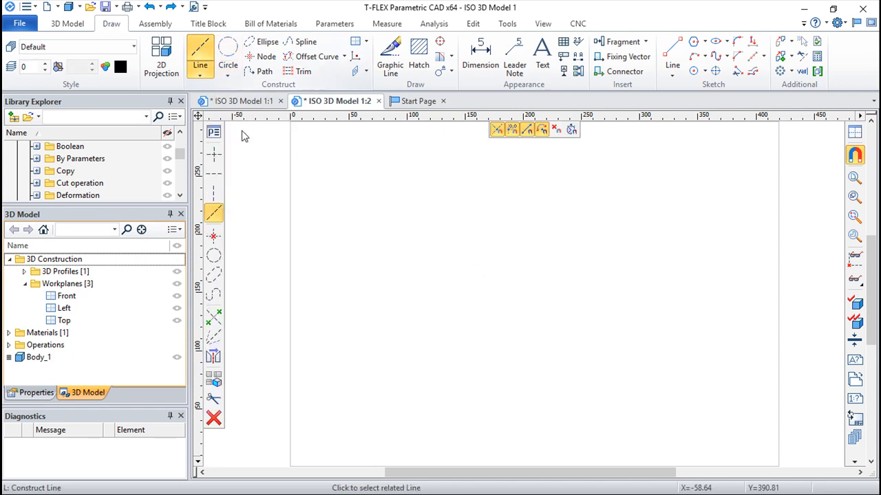
left_click(214, 160)
left_click(412, 231)
key("Escape")
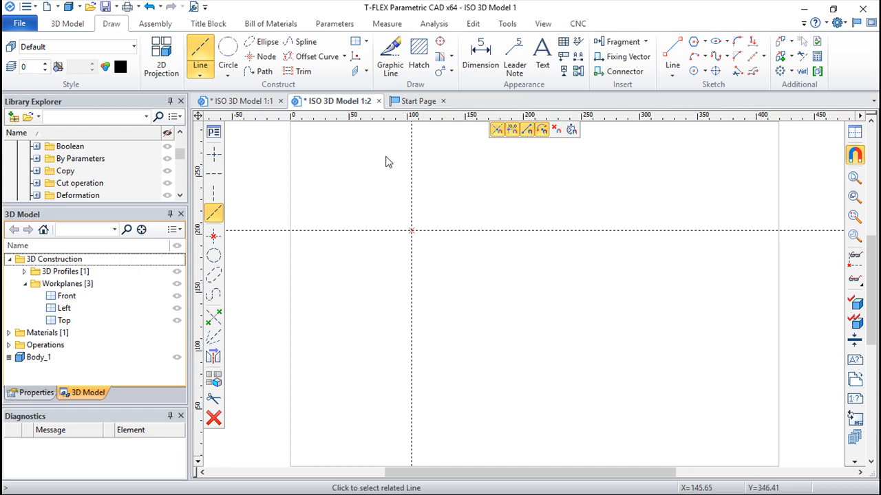
Construct a circle about 75 mm in diameter centred on the node where the two lines cross
left_click(228, 54)
left_click(411, 232)
left_click(445, 261)
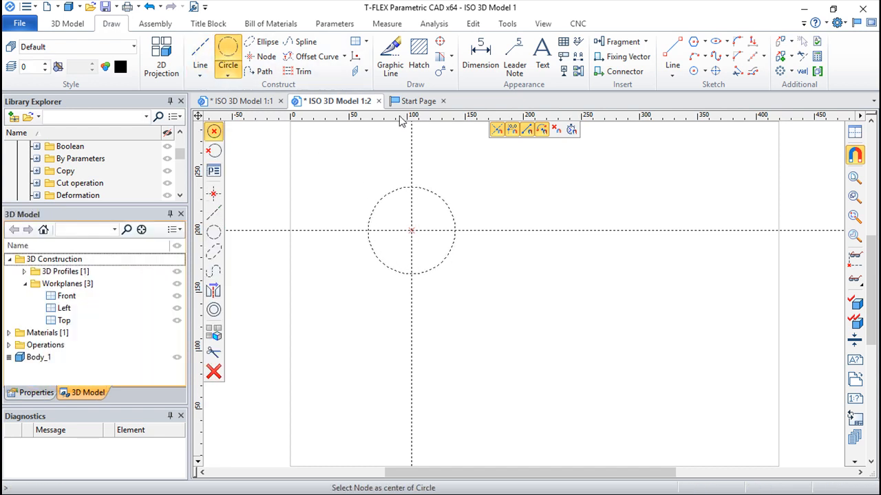
Review the filling and outline settings in the hatch's area parameters
left_click(419, 65)
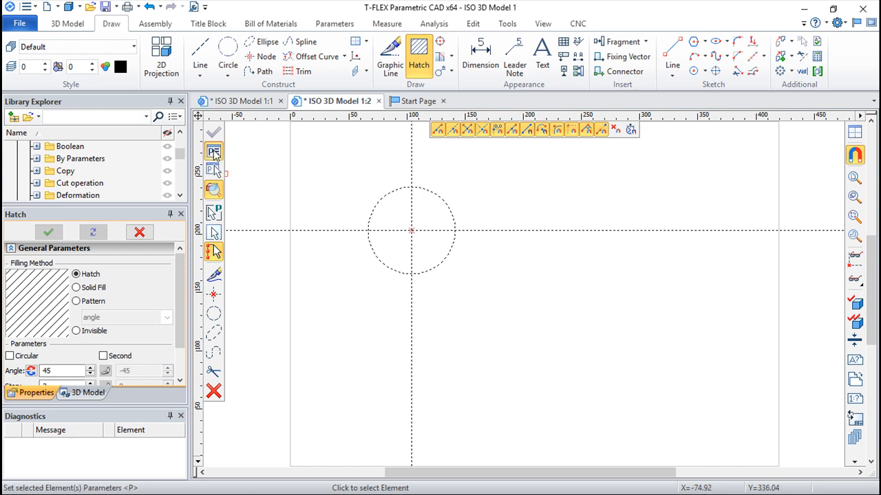
left_click(214, 152)
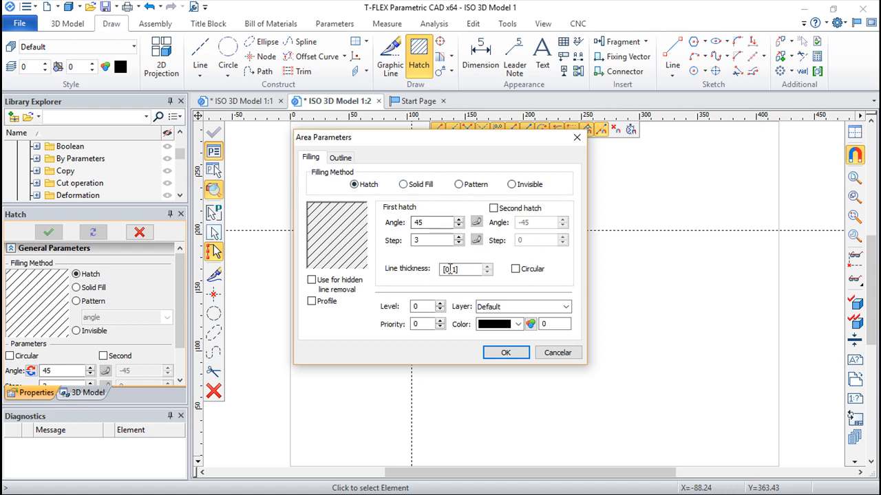
left_click(340, 158)
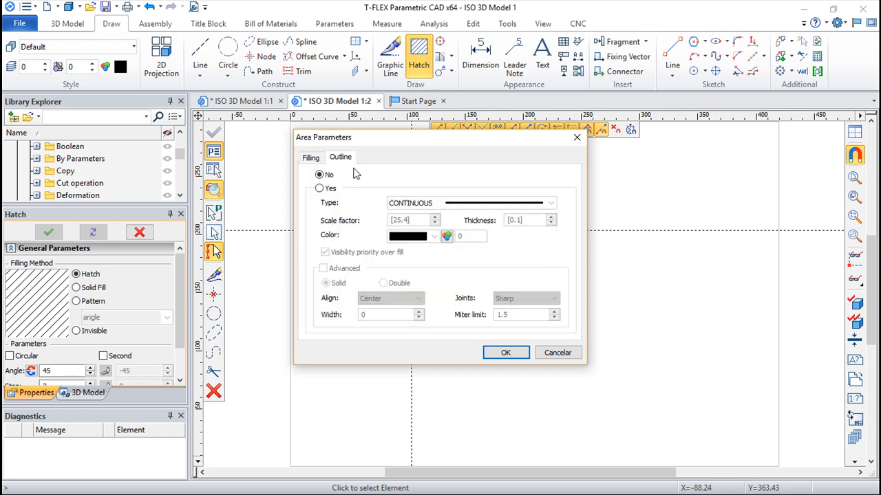
left_click(310, 158)
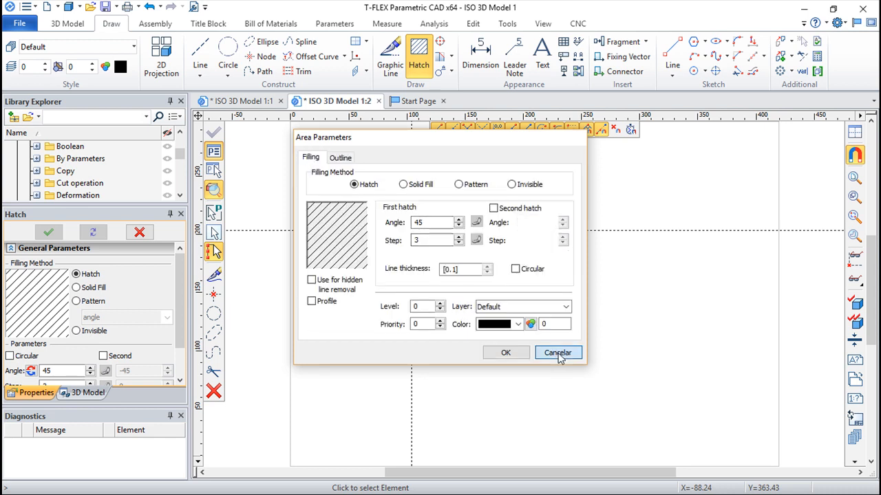
left_click(558, 354)
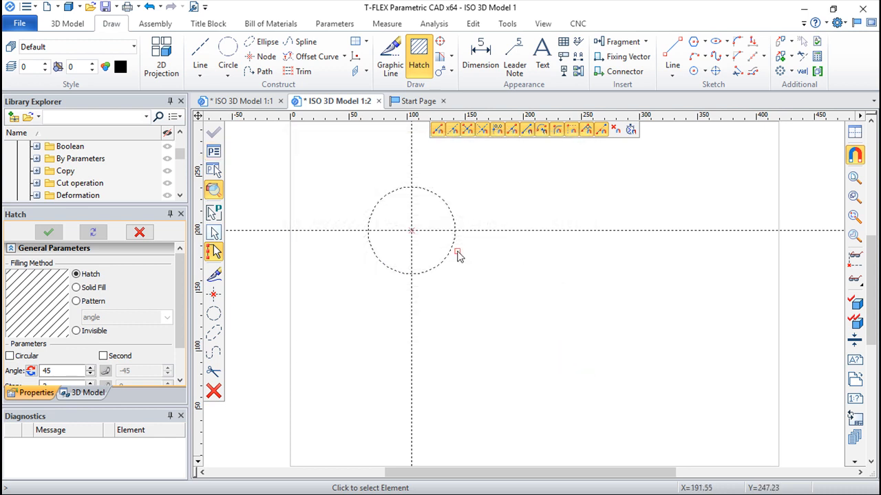
Construct a smaller concentric circle about 28 mm in diameter inside the existing circle
scroll(528, 220, "up", 3)
middle_click_drag(451, 186, 516, 214)
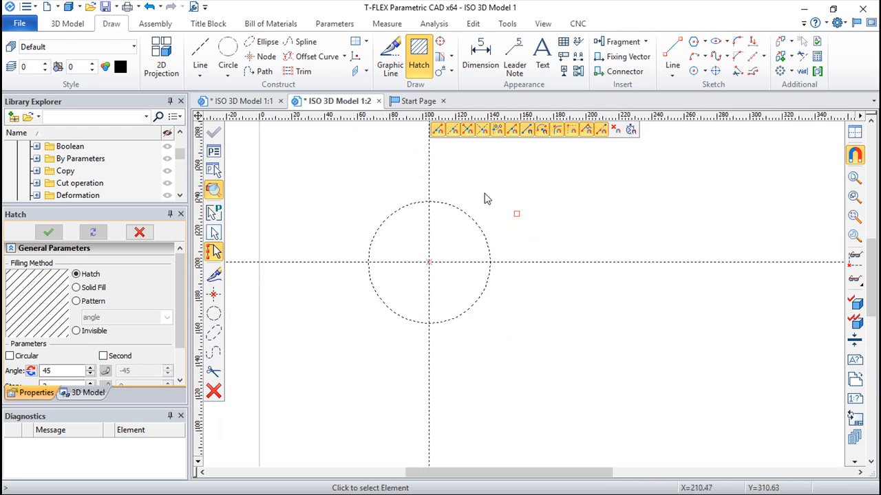
left_click(228, 50)
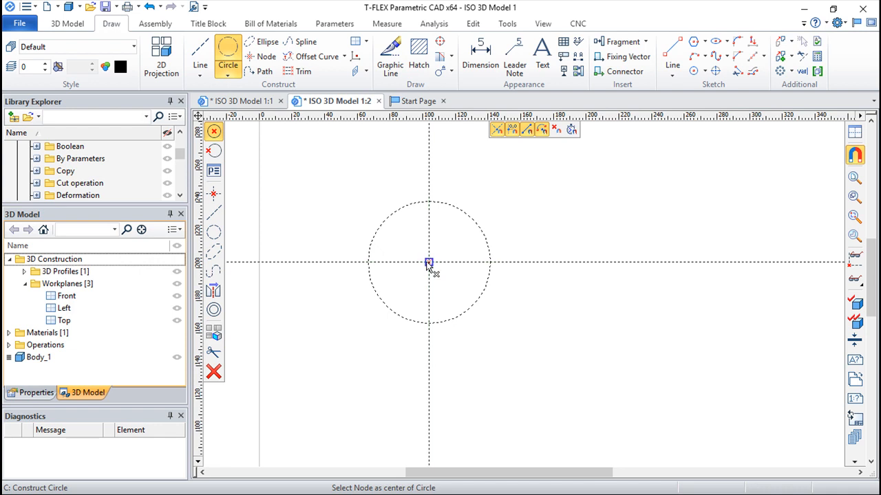
left_click(428, 262)
left_click(444, 280)
Hatch the ring between the outer and inner circles using the line hatch filling
left_click(418, 59)
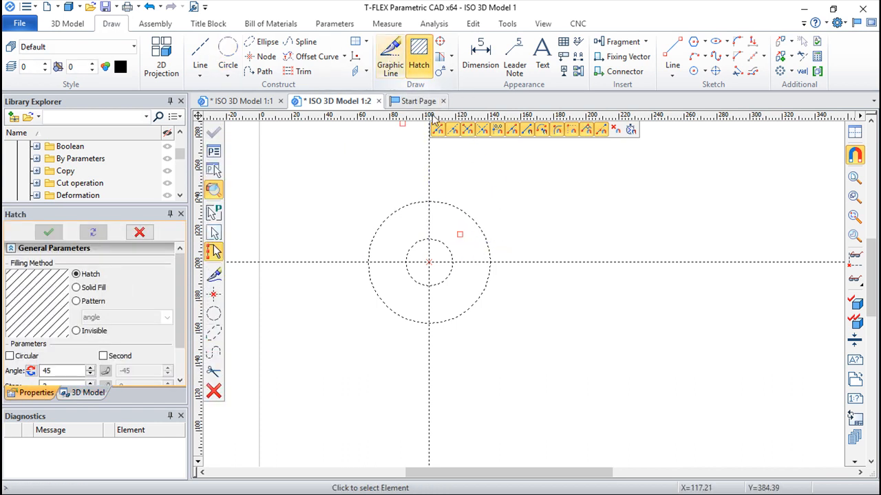
left_click(482, 234)
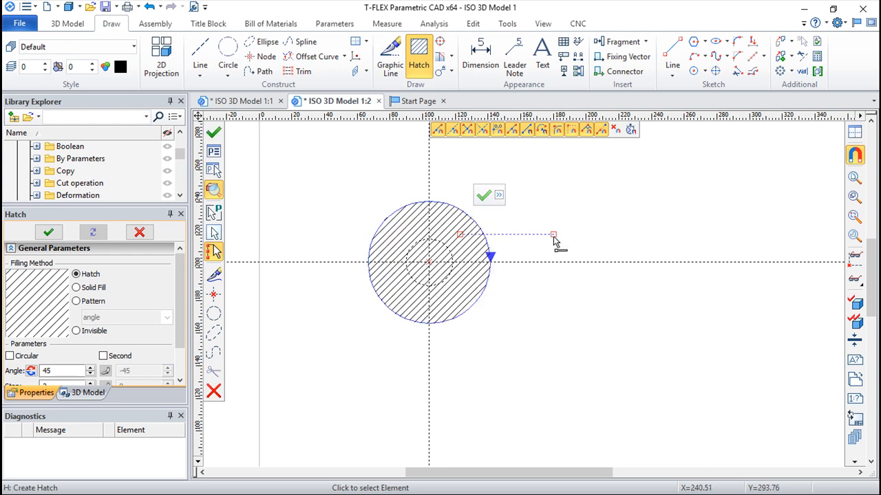
left_click(444, 245)
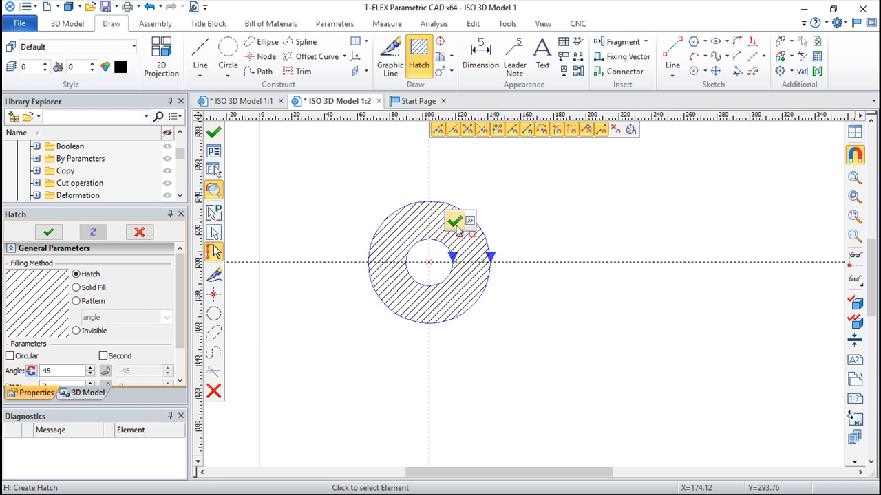
left_click(462, 218)
scroll(466, 208, "up", 2)
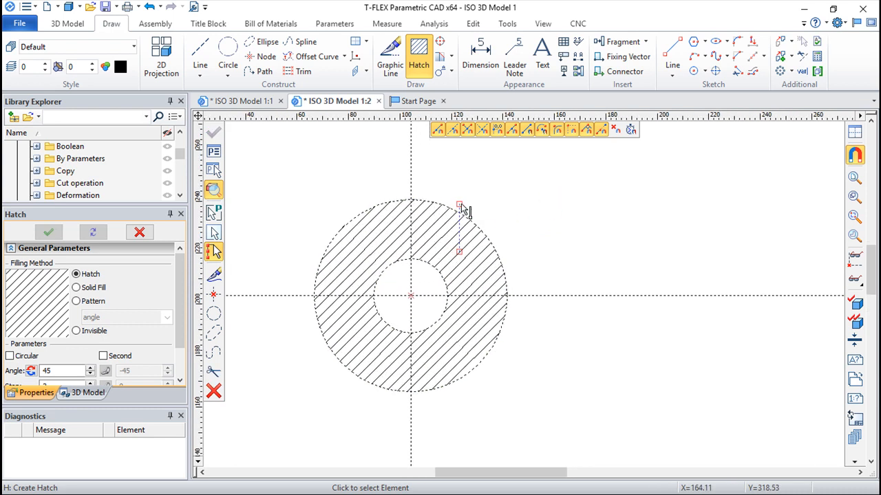
key("Escape")
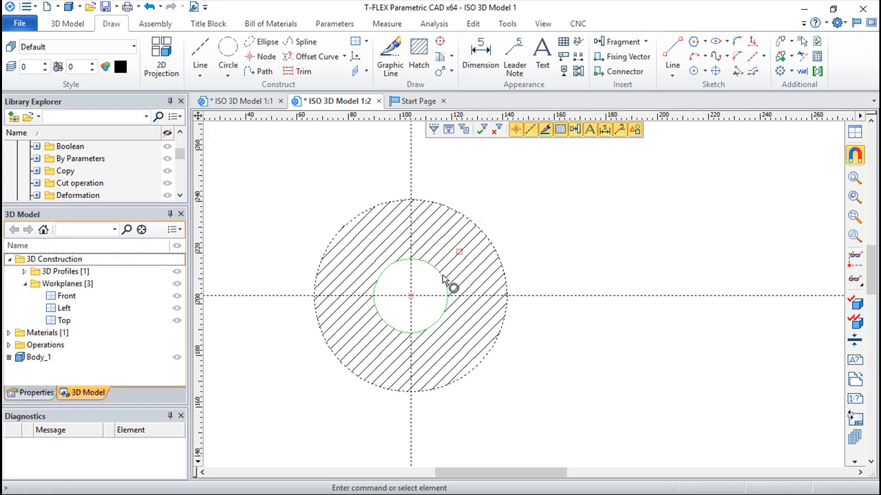
Enlarge the hatched ring's inner circle to about 41 mm and its outer circle to about 89 mm in diameter
mouse_move(445, 282)
left_mouse_down()
mouse_move(427, 288)
mouse_move(513, 235)
left_mouse_up()
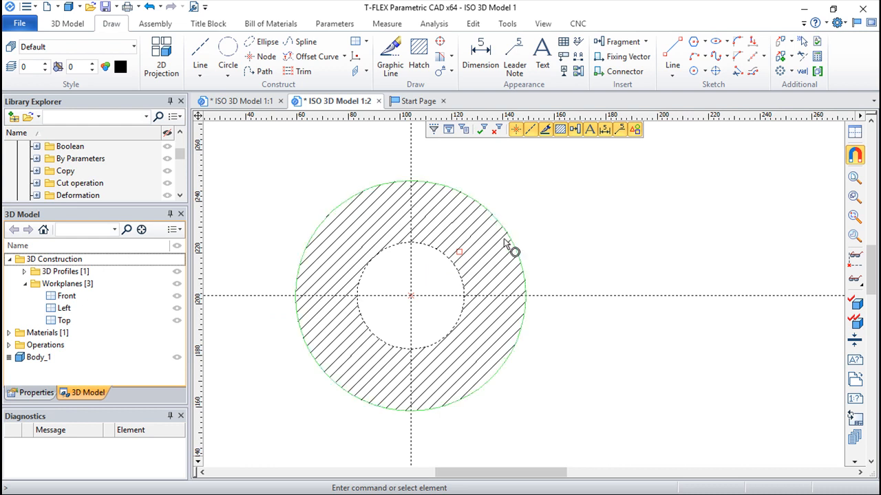
scroll(584, 248, "down", 3)
middle_click_drag(534, 226, 507, 228)
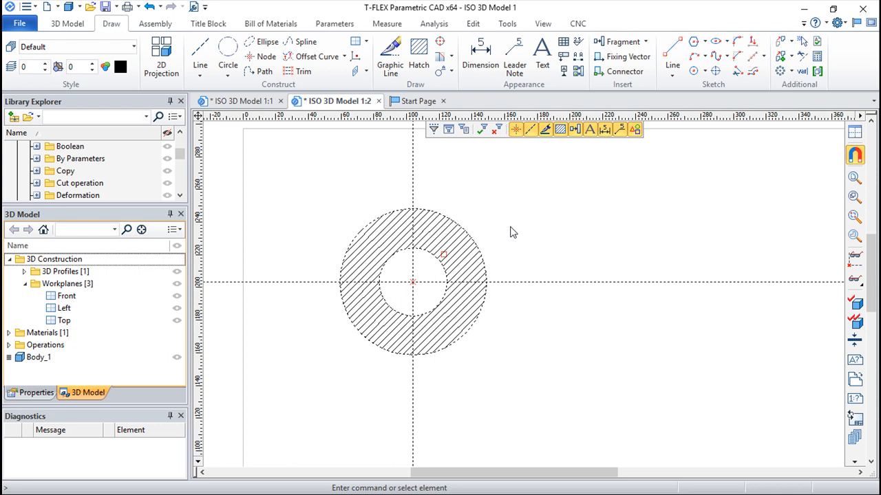
left_click(464, 251)
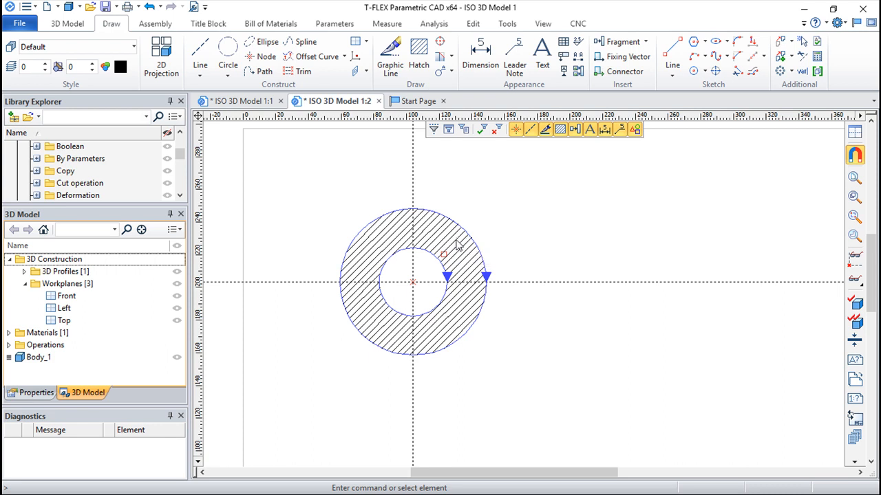
double_click(458, 247)
left_click(456, 242)
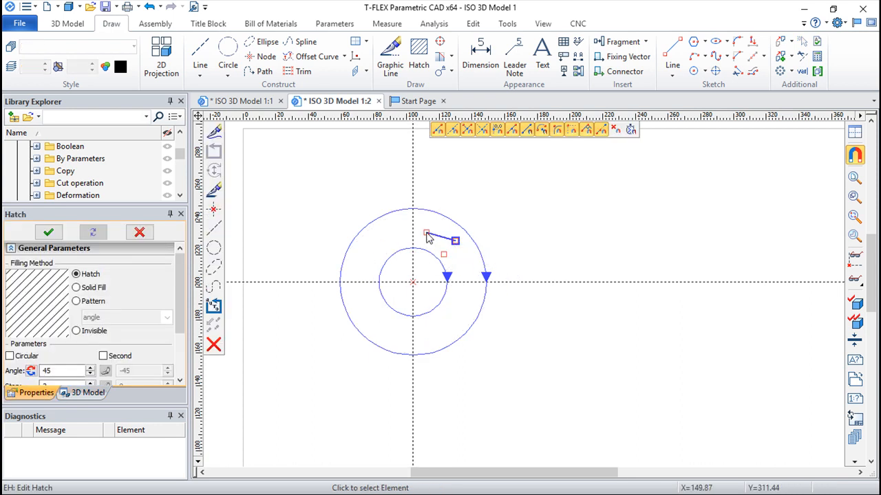
key("Escape")
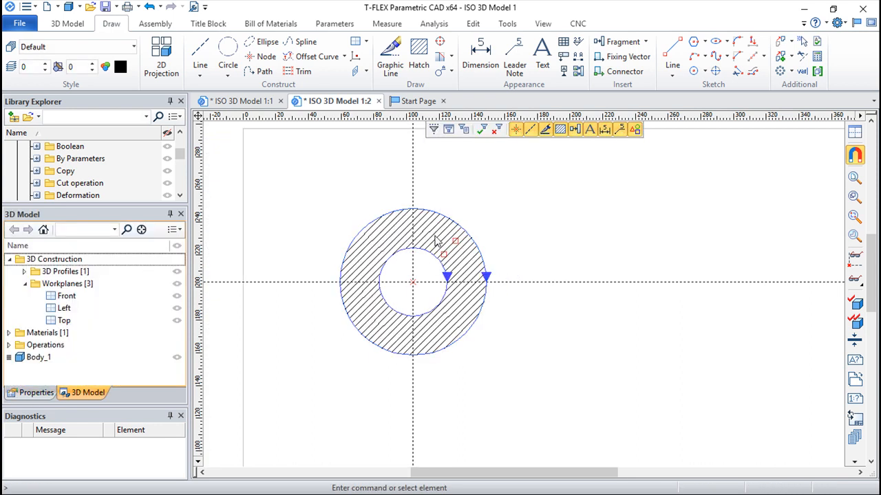
Set the angle of the ring's hatch lines to 30 degrees
double_click(435, 241)
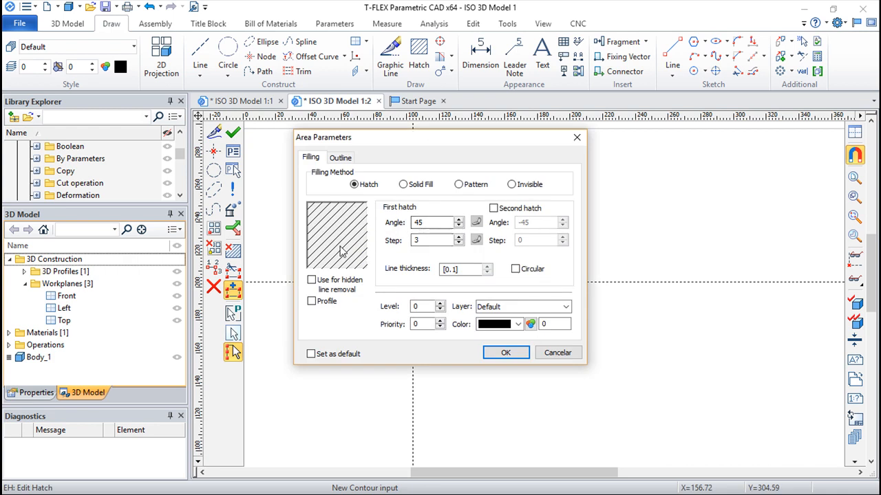
double_click(446, 227)
type("30")
left_click(505, 352)
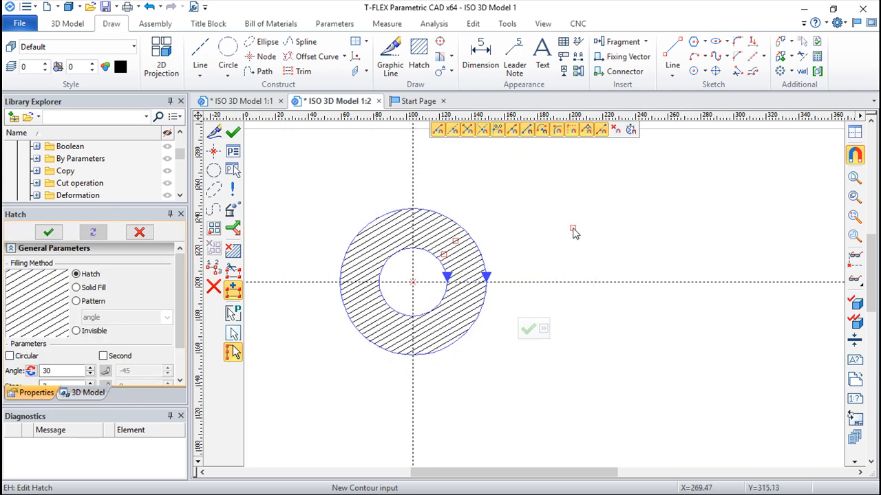
left_click(232, 133)
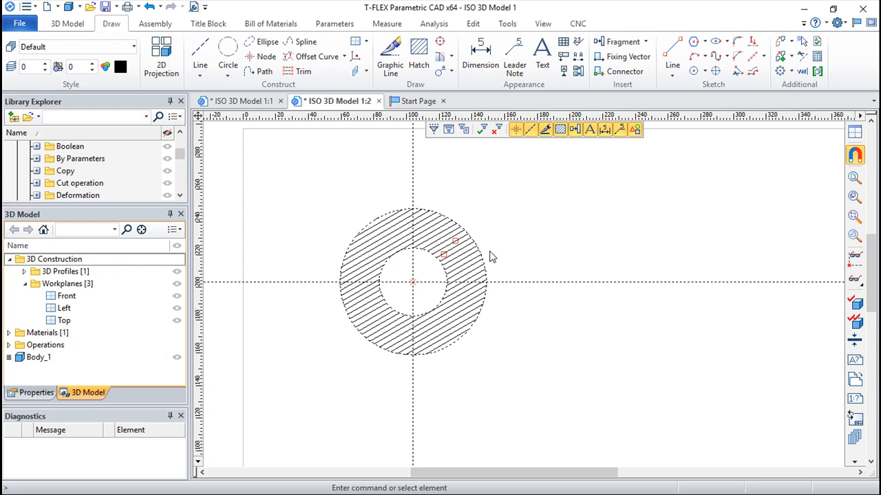
Construct two vertical lines about 87 and 160 mm right of the ring's centre and two horizontal lines about 30 and 55 mm below it
scroll(581, 243, "up", 4)
scroll(486, 259, "down", 3)
mouse_move(500, 258)
middle_mouse_down()
mouse_move(573, 261)
mouse_move(521, 234)
middle_mouse_up()
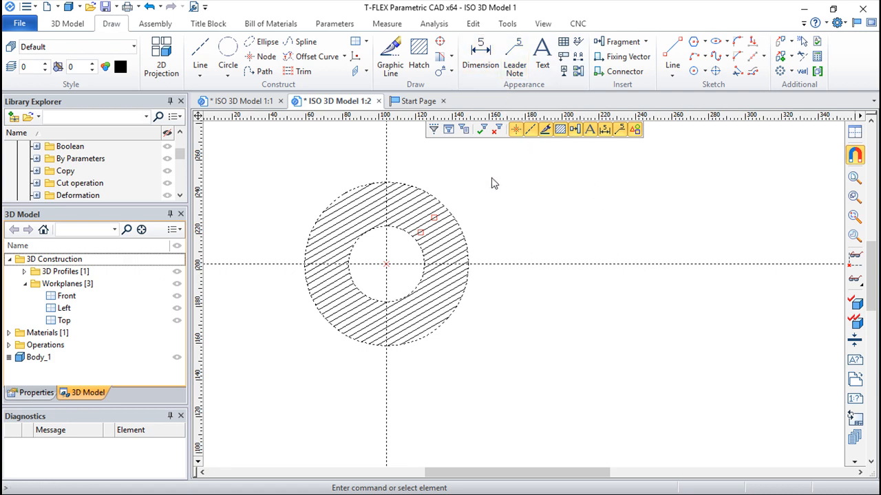
left_click(200, 55)
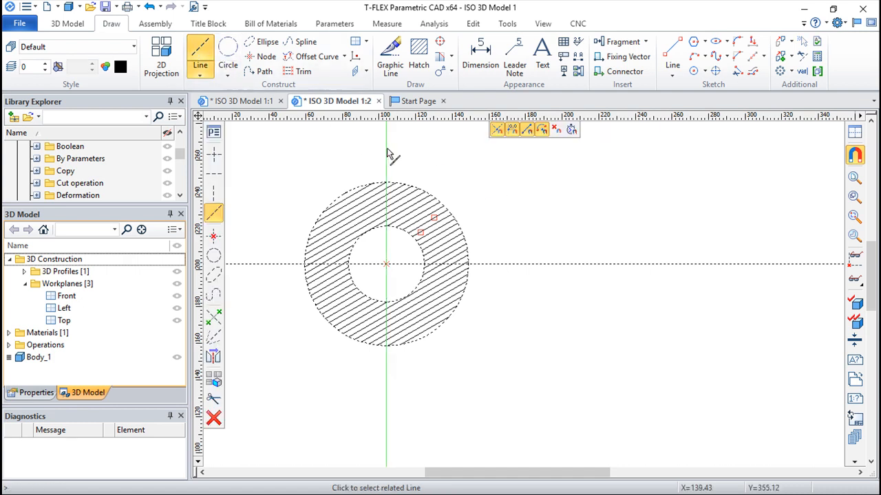
left_click(545, 230)
left_click(679, 329)
key("Escape")
left_click(730, 264)
left_click(737, 364)
left_click(622, 319)
key("Escape")
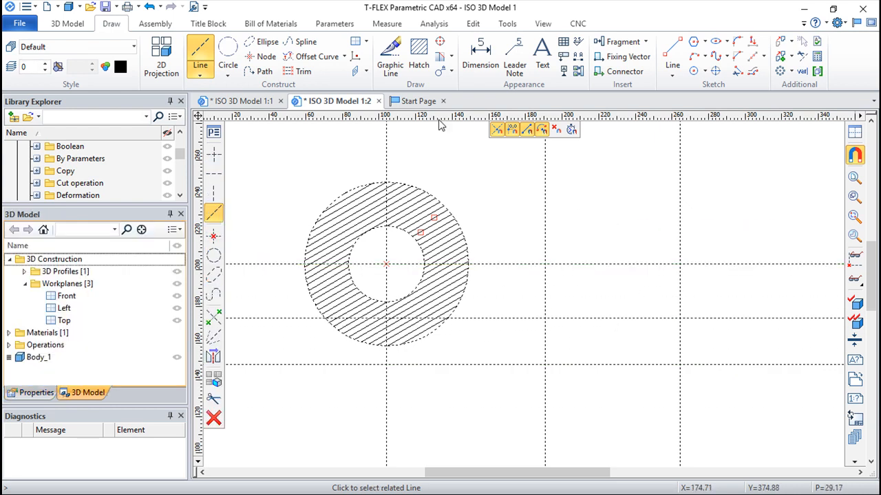
Construct a circle about 42 mm in diameter on the ring's horizontal axis and a larger tangent circle centred on the lower-right line crossing below that axis
left_click(228, 55)
left_click(545, 265)
left_click(578, 287)
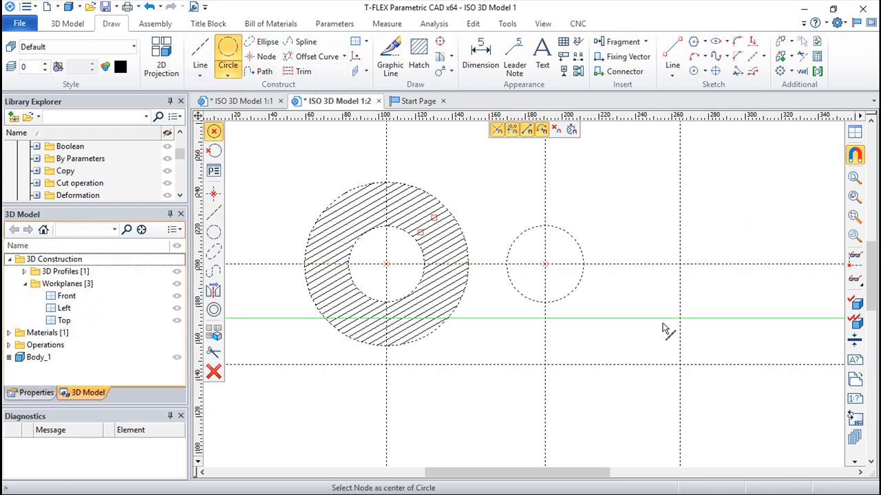
left_click(679, 319)
left_click(585, 272)
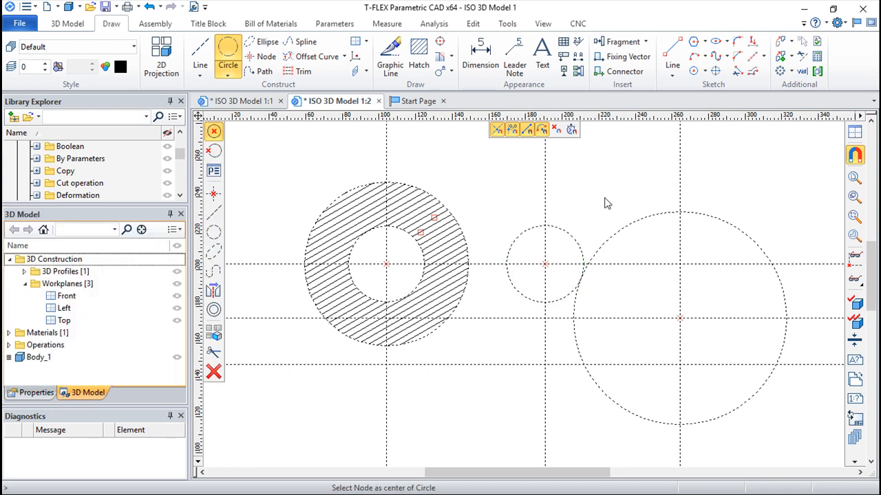
key("Escape")
Construct an inclined line from the crossing below the small circle through the topmost point of the large circle
left_click(200, 55)
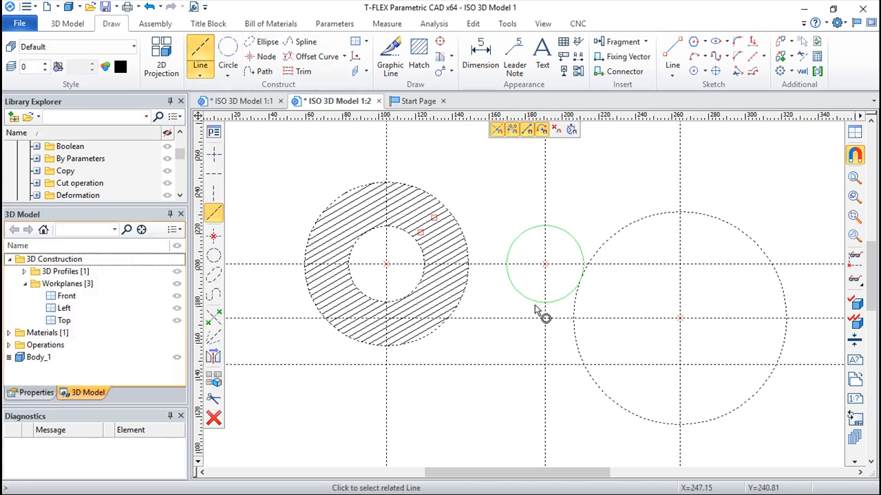
left_click(545, 319)
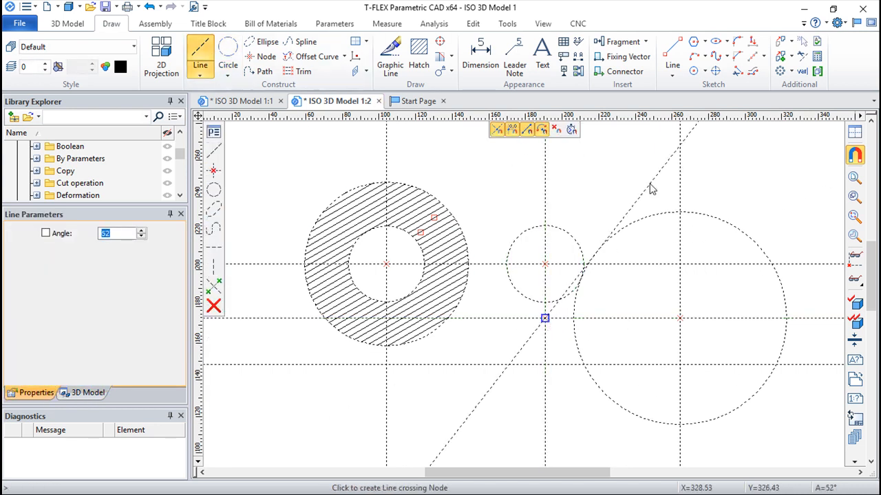
left_click(679, 212)
key("Escape")
Dimension the diameter of the small circle, placing the text outside the circle on its upper right
mouse_move(611, 190)
middle_mouse_down()
mouse_move(523, 240)
mouse_move(528, 215)
middle_mouse_up()
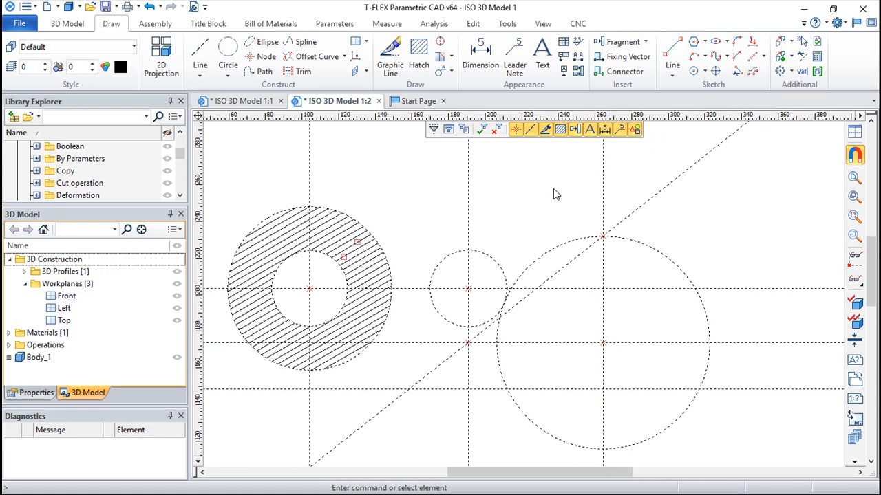
left_click(481, 55)
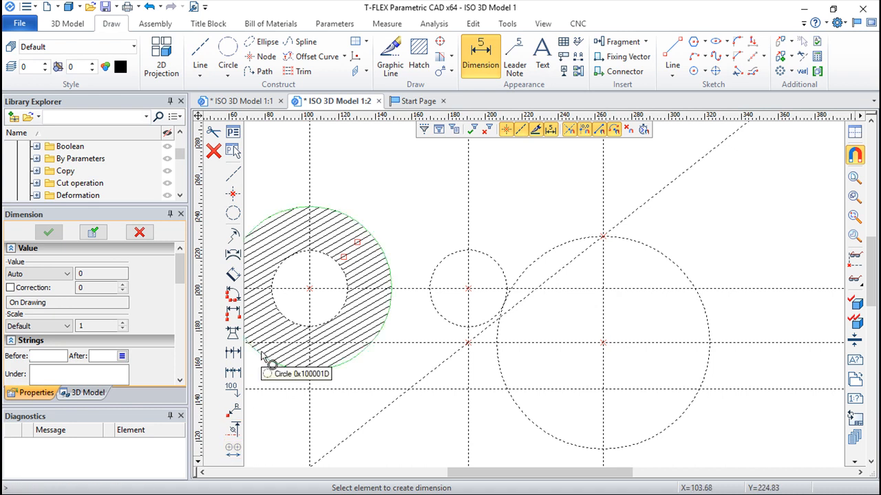
middle_click_drag(515, 223, 529, 186)
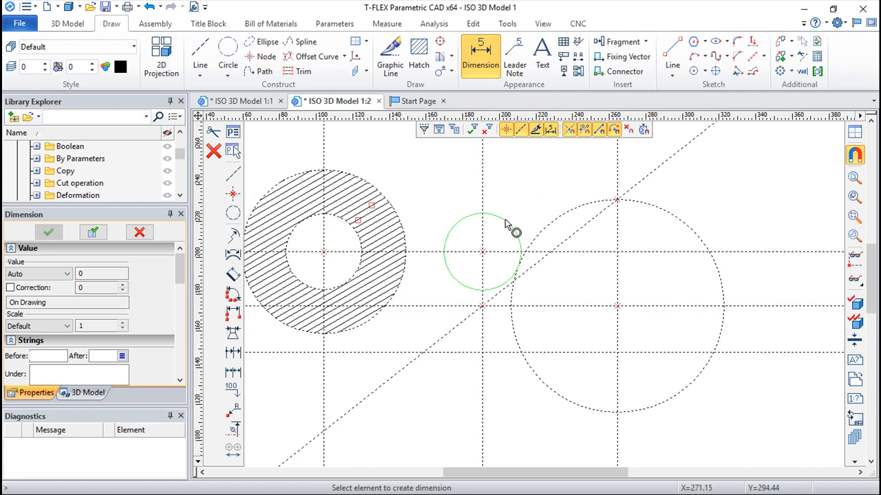
left_click(509, 229)
left_click(527, 197)
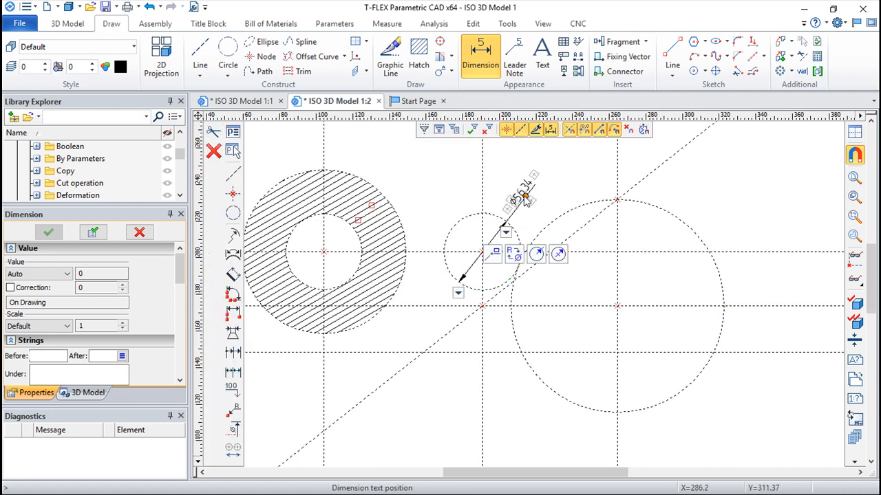
Add a horizontal dimension between the vertical axes of the small and large circles, placed above both circles
left_click(617, 180)
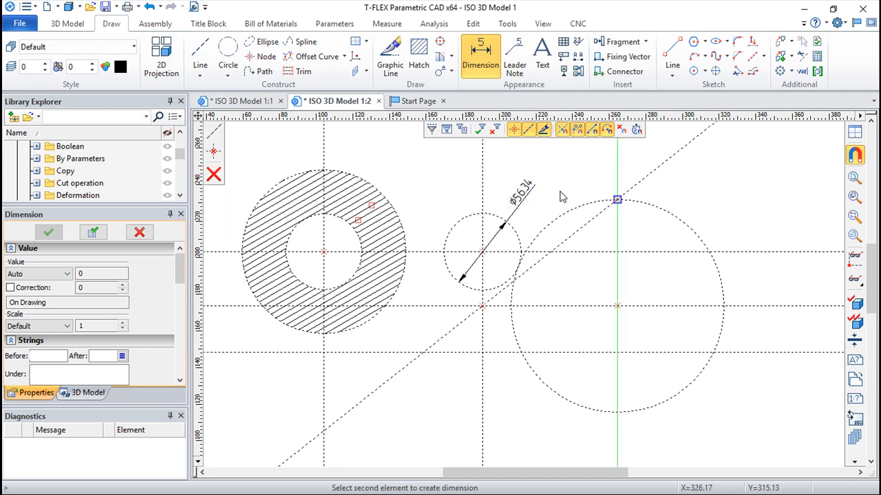
left_click(482, 165)
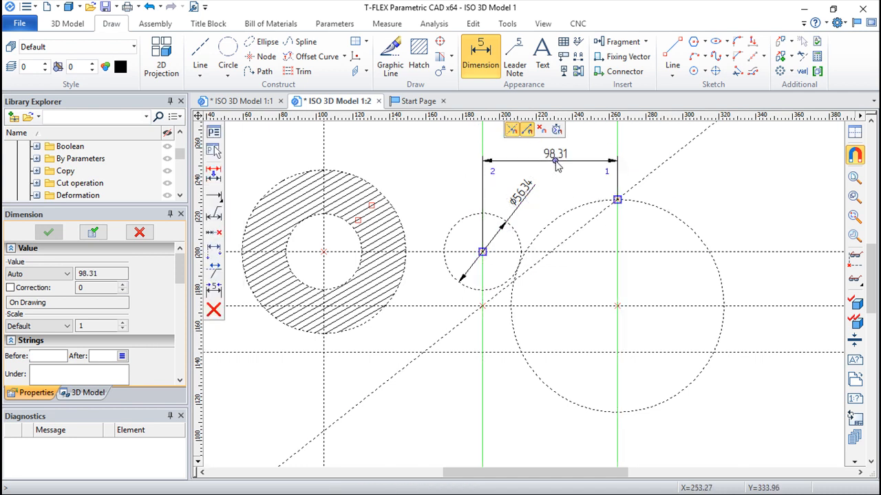
left_click(560, 163)
Add an angular dimension between the inclined line and the horizontal axis, outside the large circle on its upper right
left_click(636, 184)
left_click(759, 252)
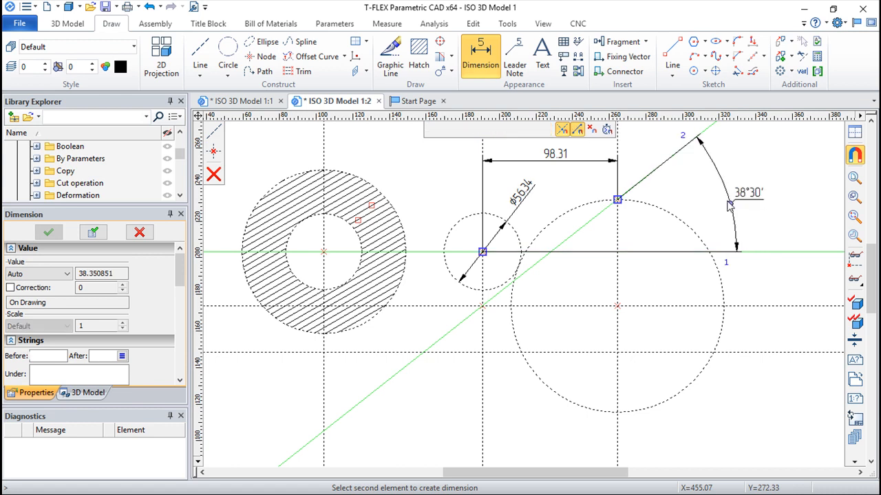
left_click(718, 198)
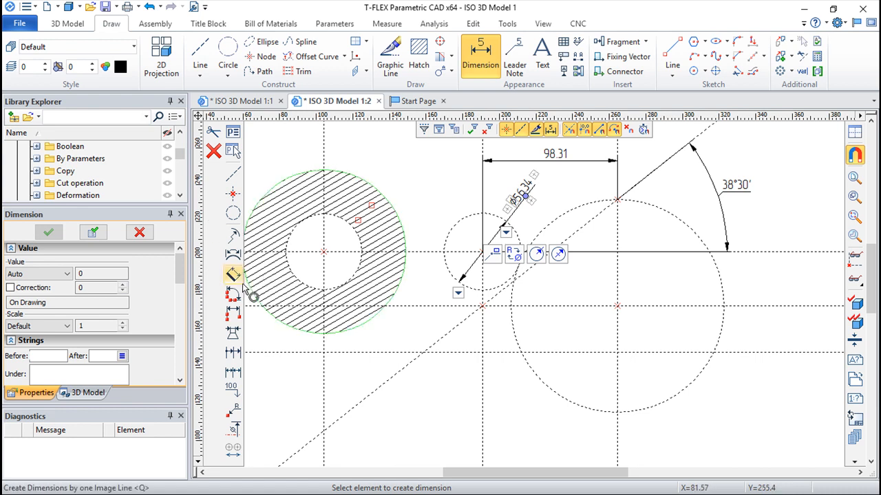
Try to dimension the inclined line between its crossings with the two lower horizontal lines
left_click(424, 352)
left_click(483, 306)
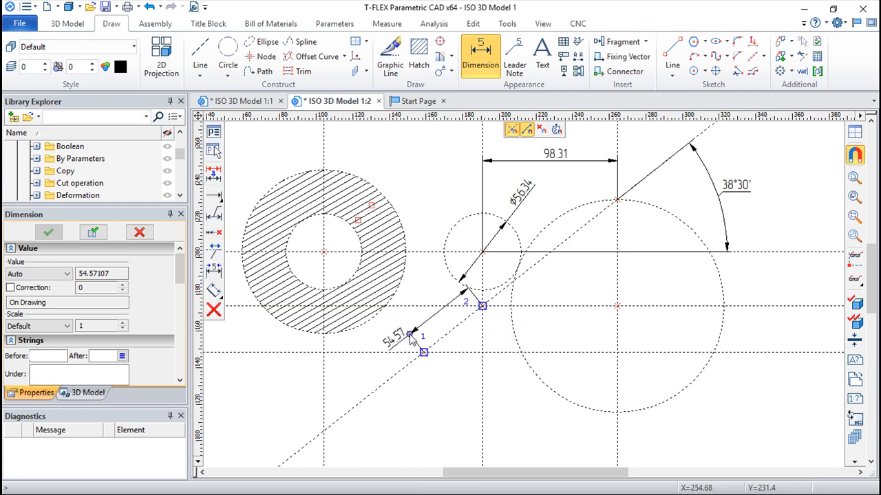
right_click(411, 337)
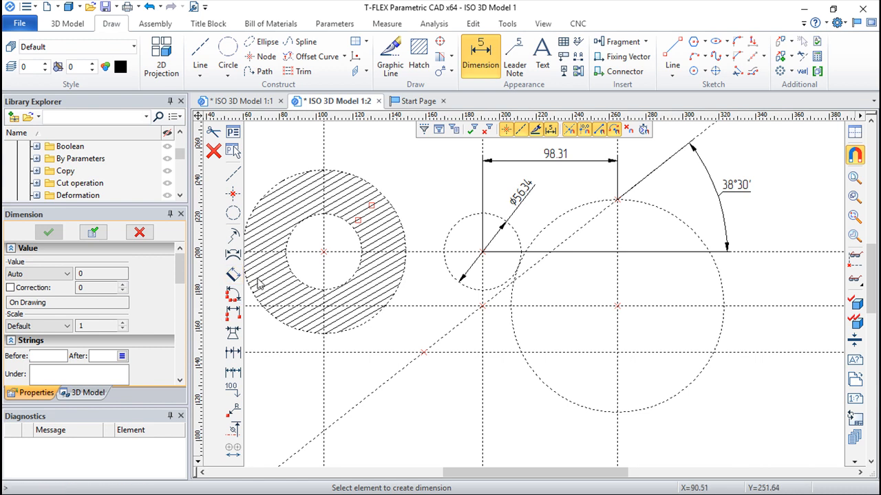
Try to create common-base dimensions from the ring's vertical axis to the inclined line's crossings, the large circle's centre and a hatch node
left_click(232, 352)
left_click(324, 385)
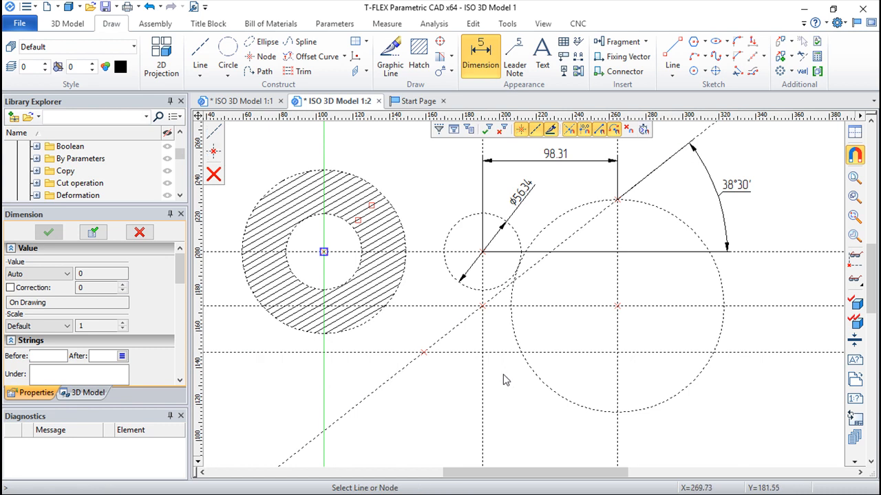
left_click(482, 306)
left_click(423, 353)
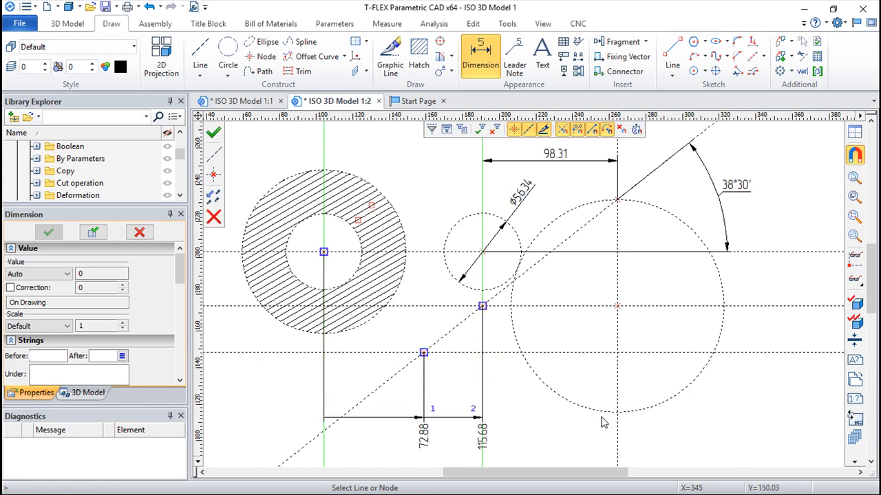
left_click(617, 306)
left_click(357, 220)
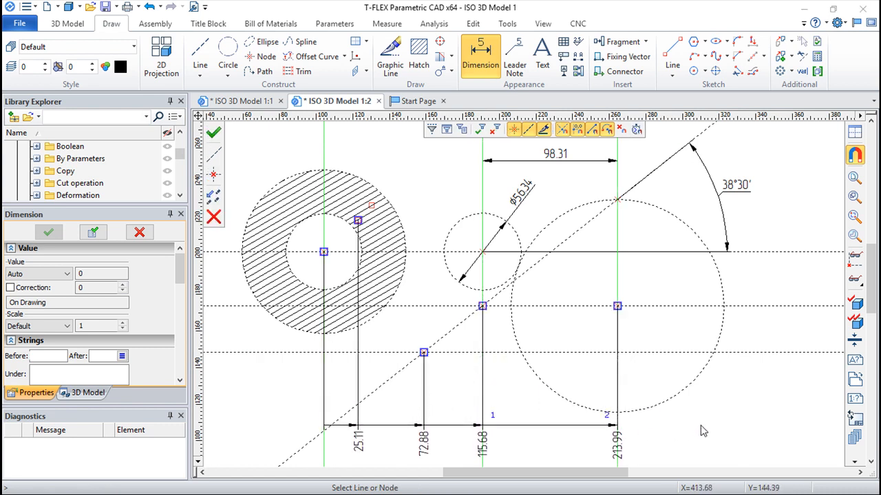
right_click(678, 413)
left_click(380, 291)
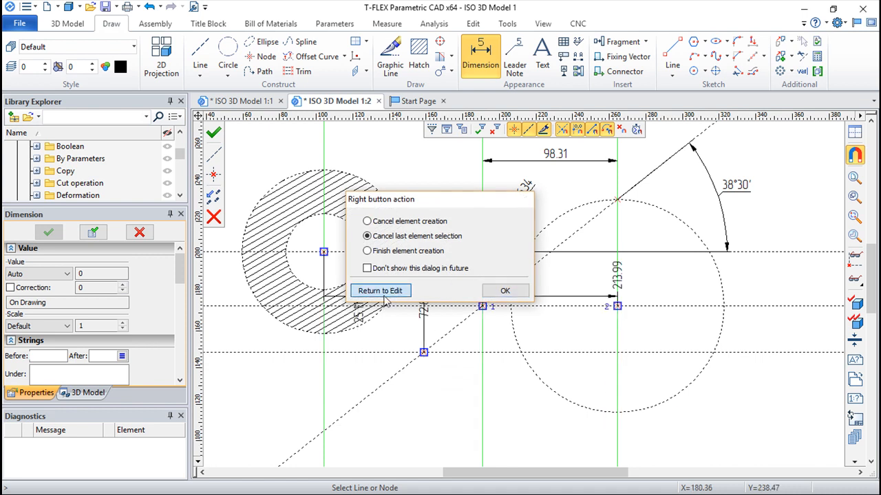
key("Escape")
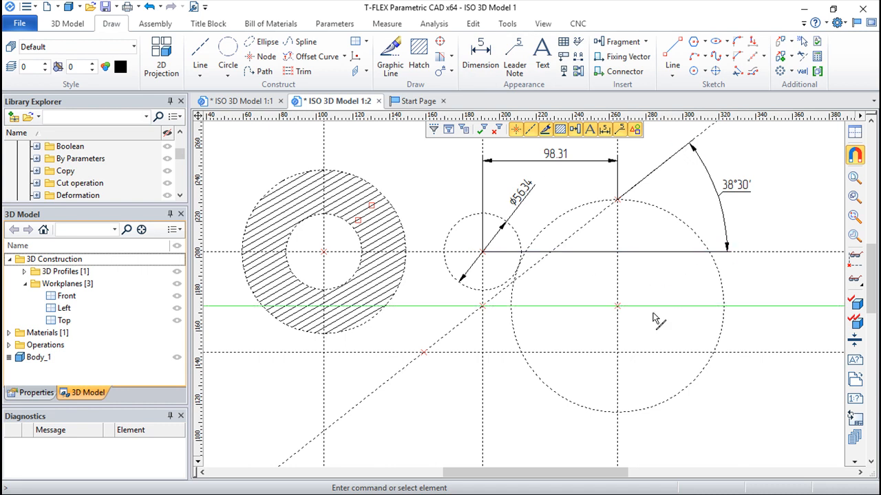
Add the prefix text "dia" before the value of the horizontal dimension between the circle axes
scroll(645, 326, "down", 2)
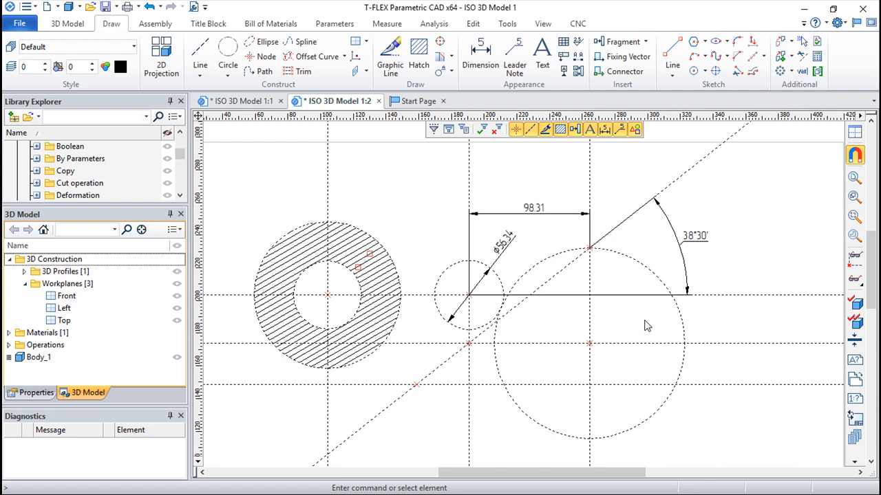
left_click(534, 211)
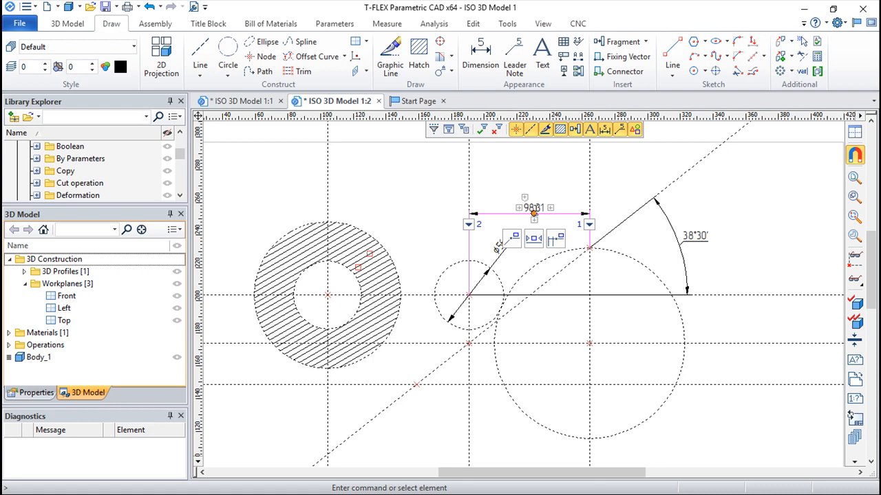
scroll(534, 208, "up", 2)
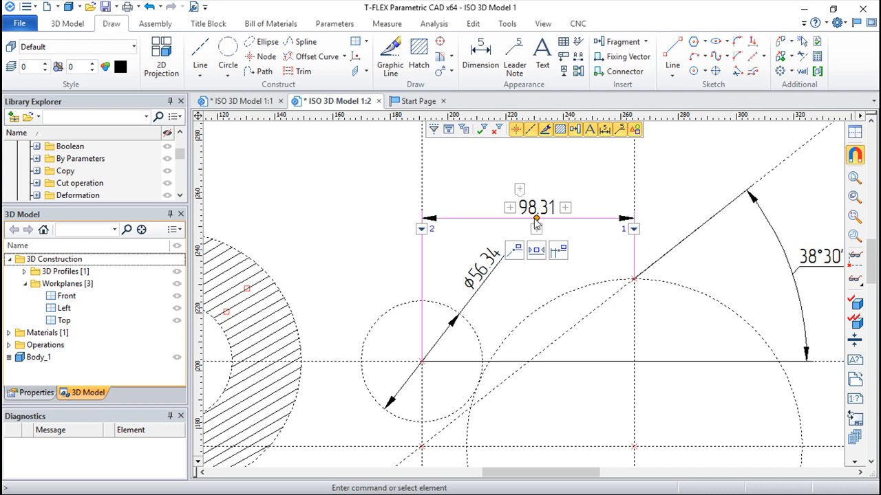
left_click(510, 210)
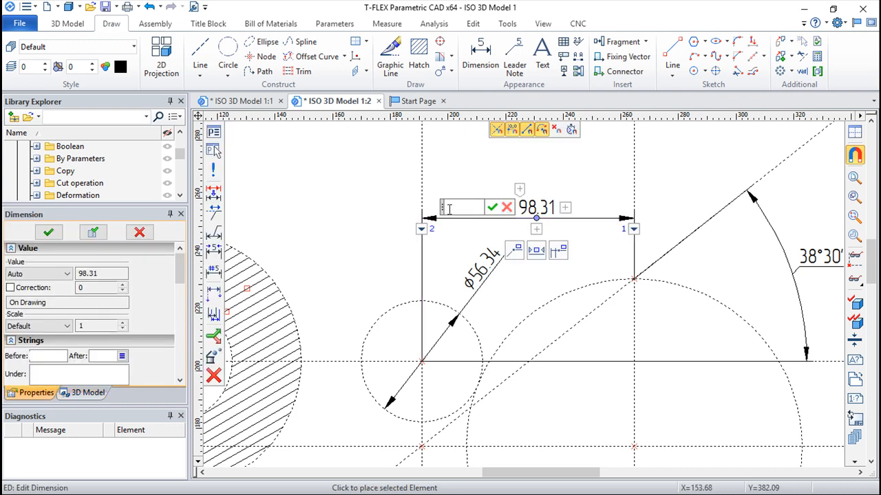
type("dia")
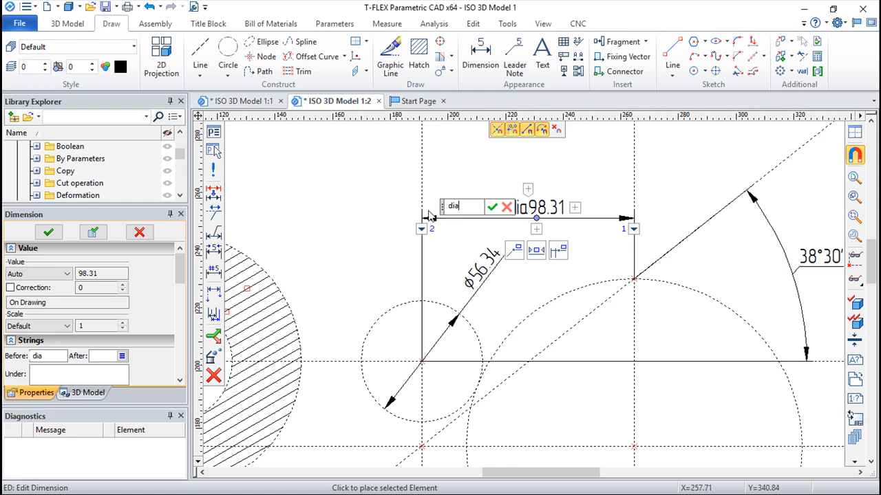
left_click(492, 208)
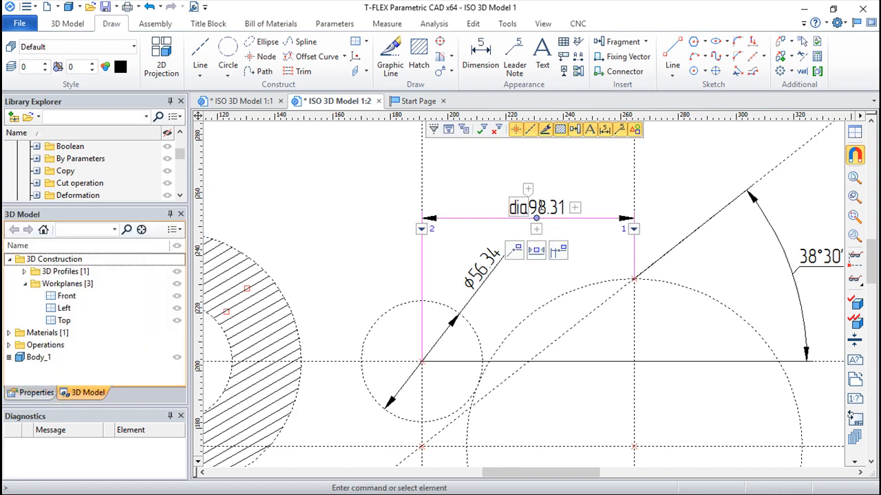
Give the horizontal dimension the radius symbol R and add the suffix text "ggg" after its value
left_click(527, 189)
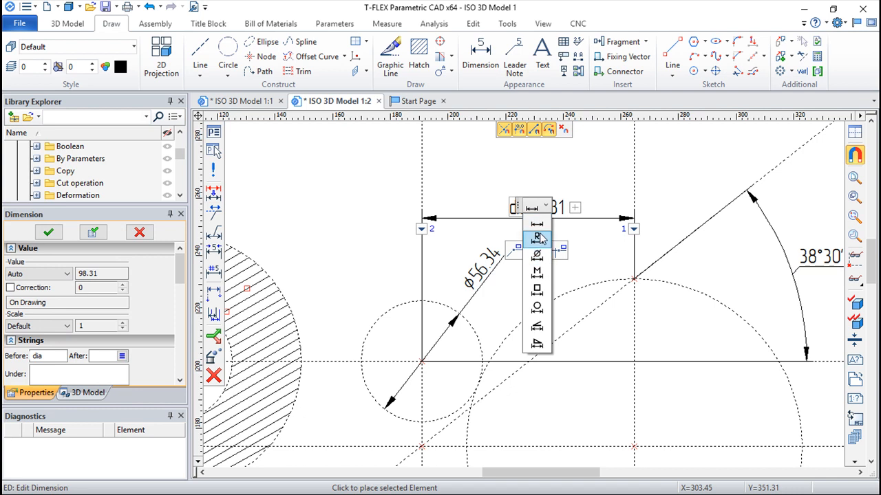
left_click(536, 240)
double_click(634, 219)
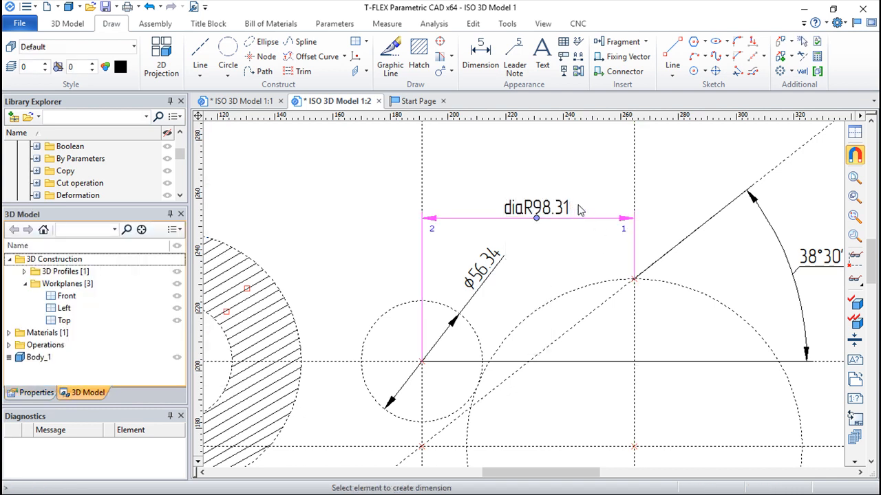
type("ggg")
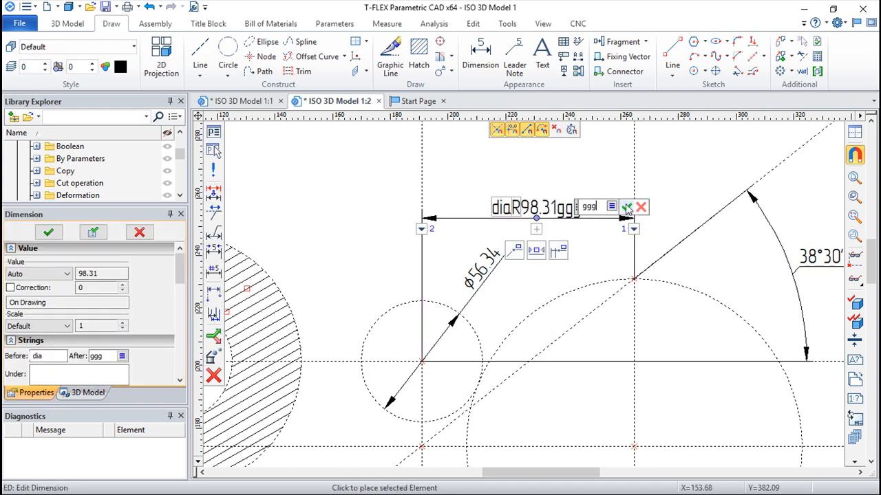
key("Return")
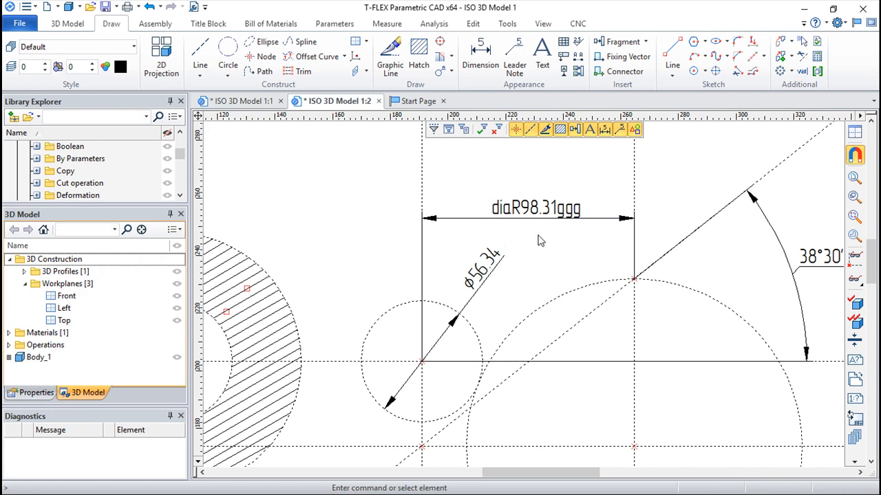
Change the arrowheads of the horizontal dimension to the wide open arrow style
left_click(634, 231)
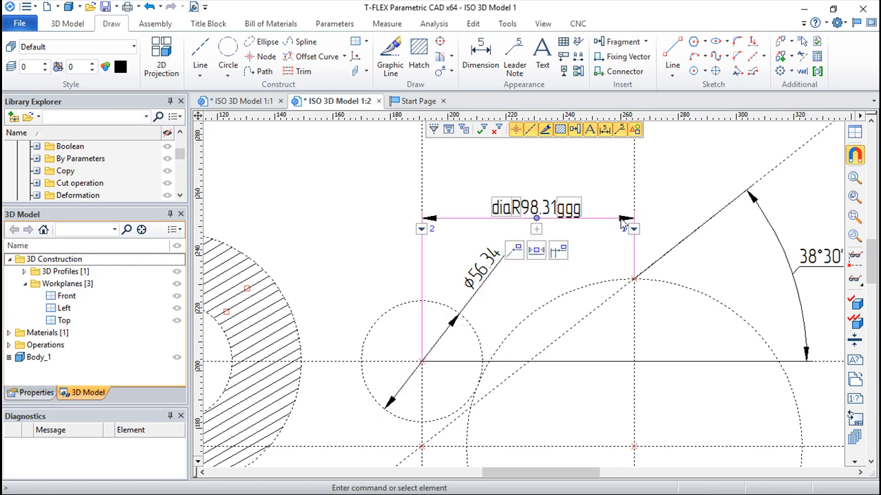
left_click(634, 230)
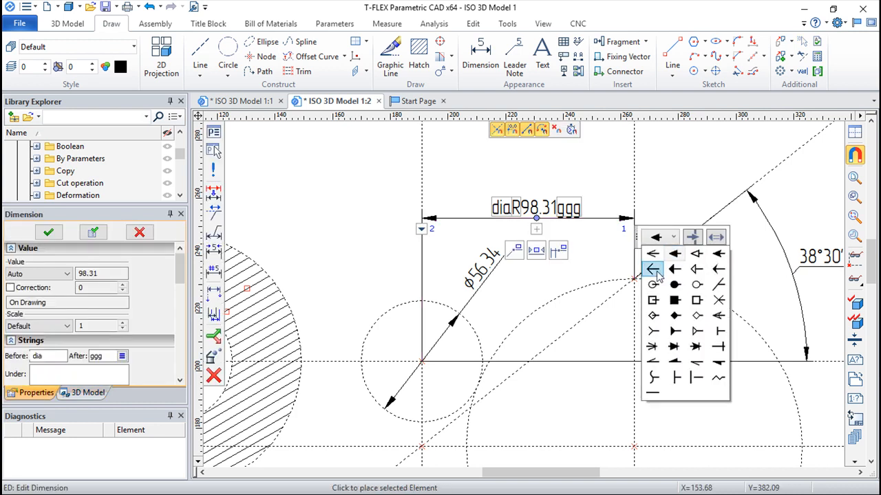
left_click(654, 272)
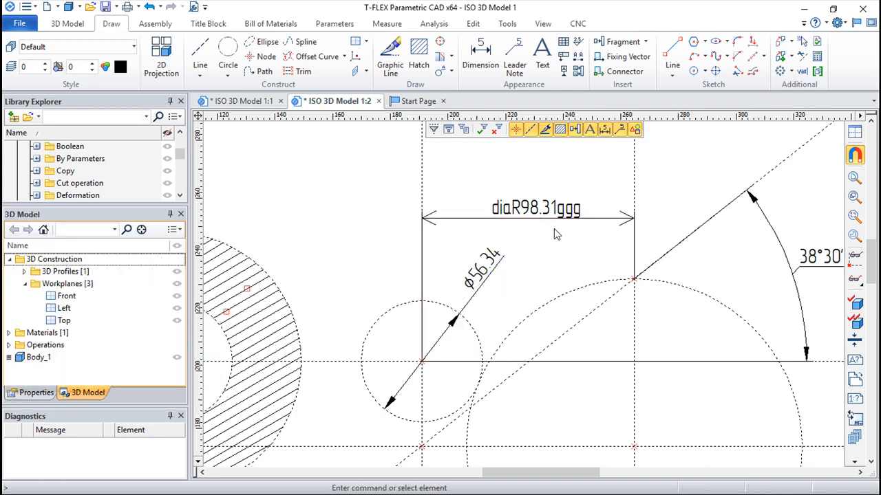
Add the text "hfhf" under the horizontal dimension's line
left_click(537, 208)
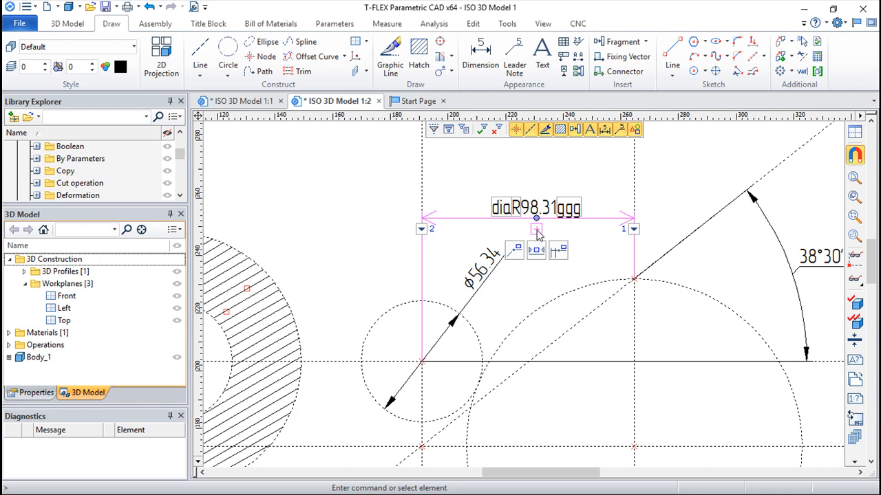
left_click(538, 231)
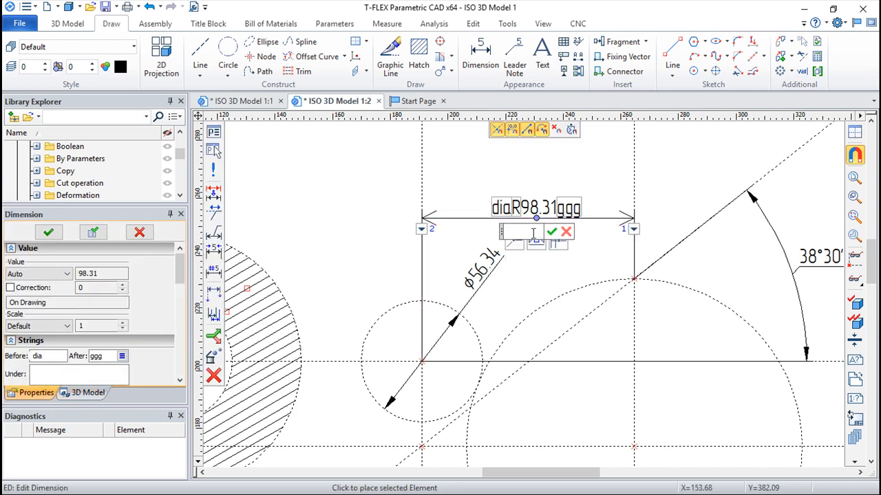
type("hfhf")
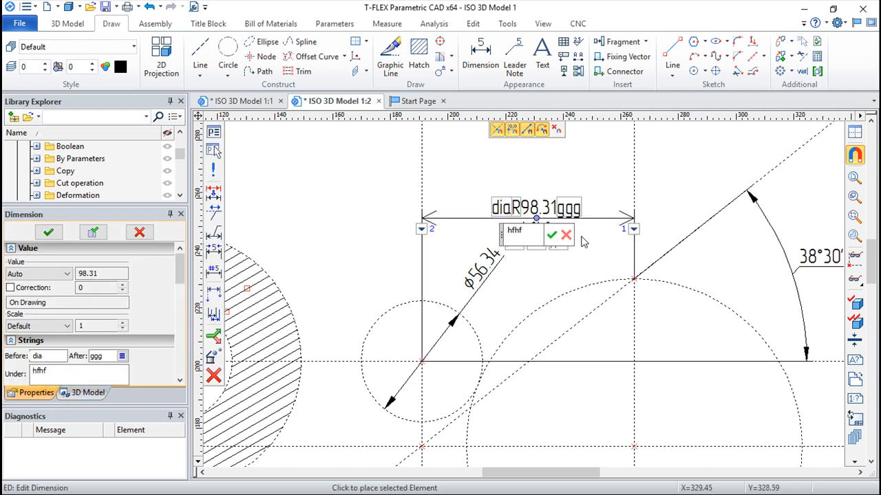
left_click(552, 232)
Move the horizontal dimension slightly higher above the circles and shift its text slightly left of the middle
left_click(532, 199)
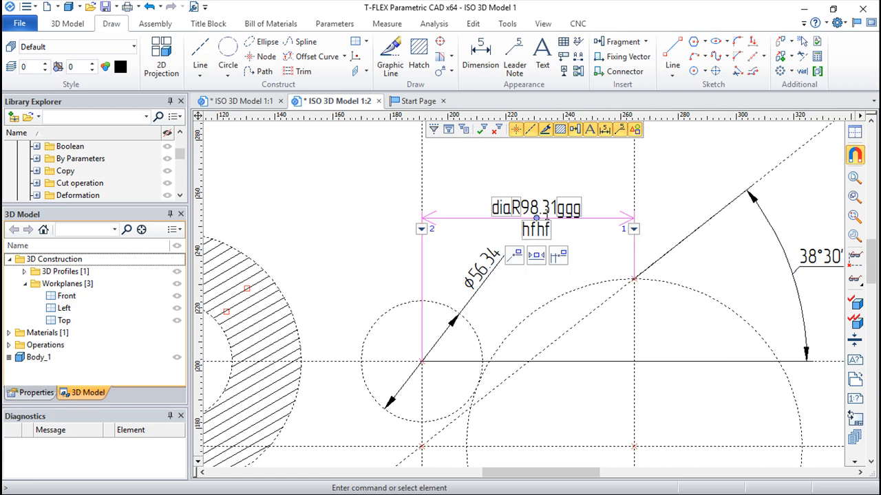
left_click(540, 227)
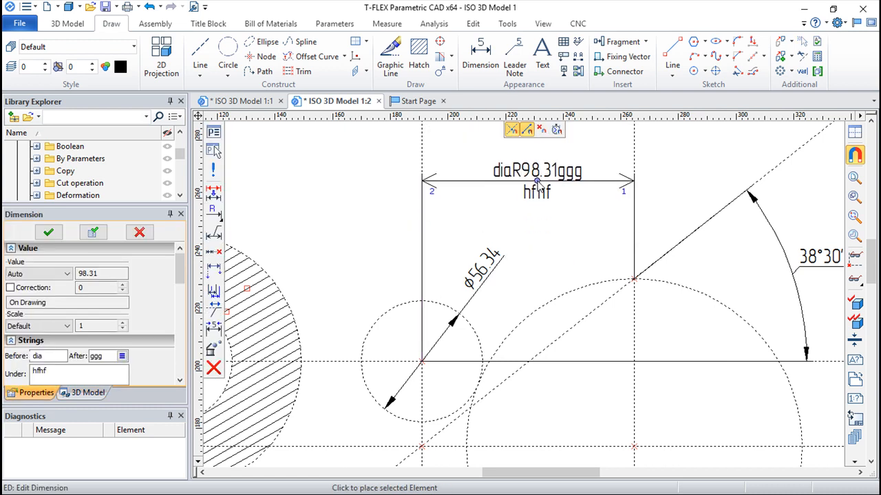
left_click(502, 207)
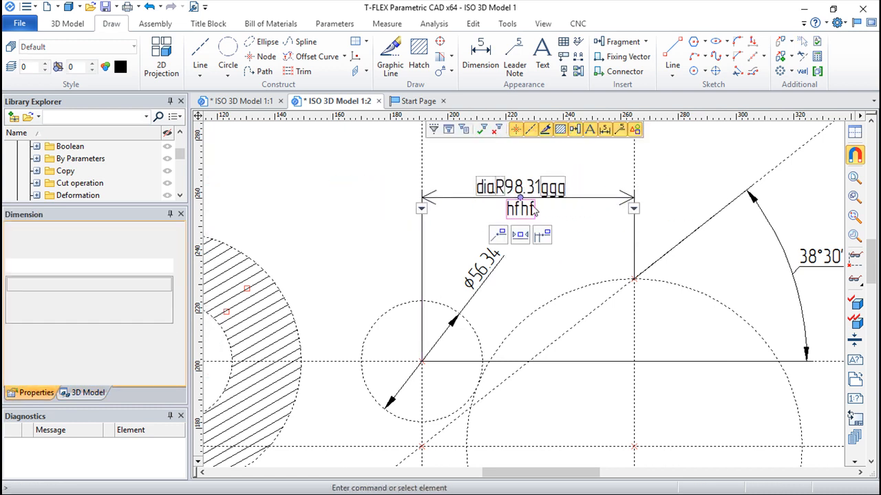
scroll(352, 251, "down", 5)
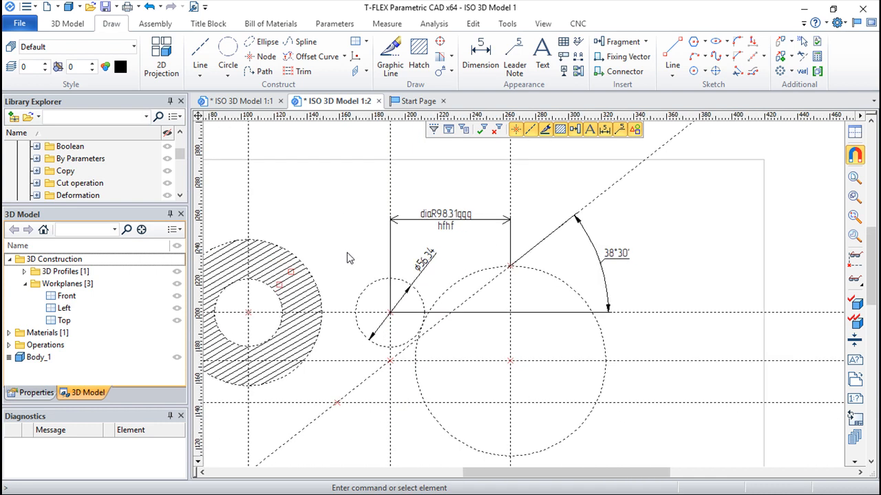
Create a string text reading "hjkdhjshfdkh" above the gap between the hatched ring and the small circle
scroll(618, 258, "up", 2)
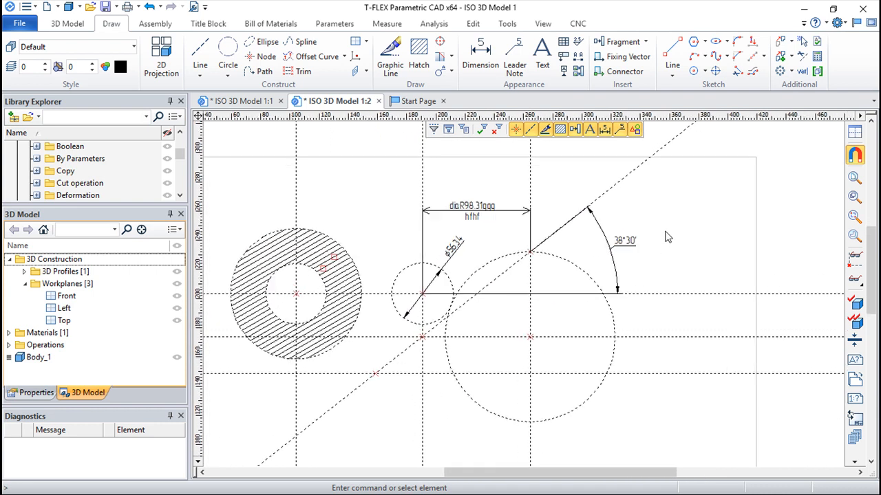
scroll(666, 238, "up", 2)
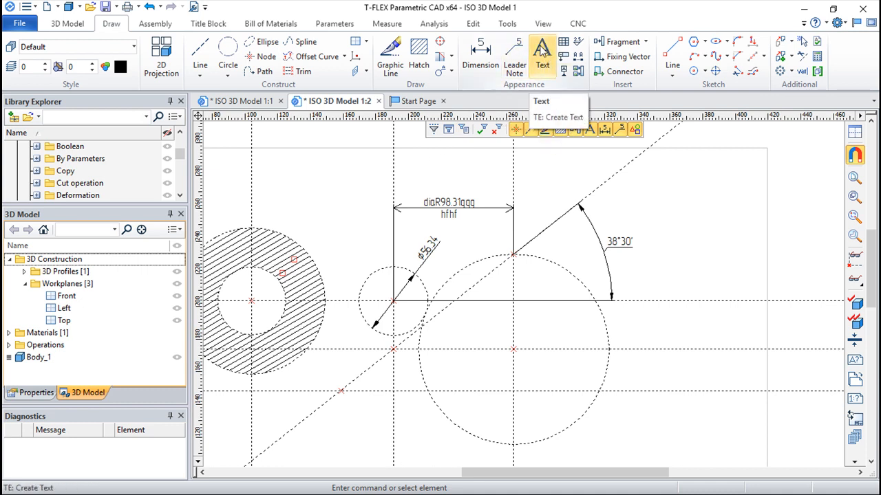
left_click(542, 51)
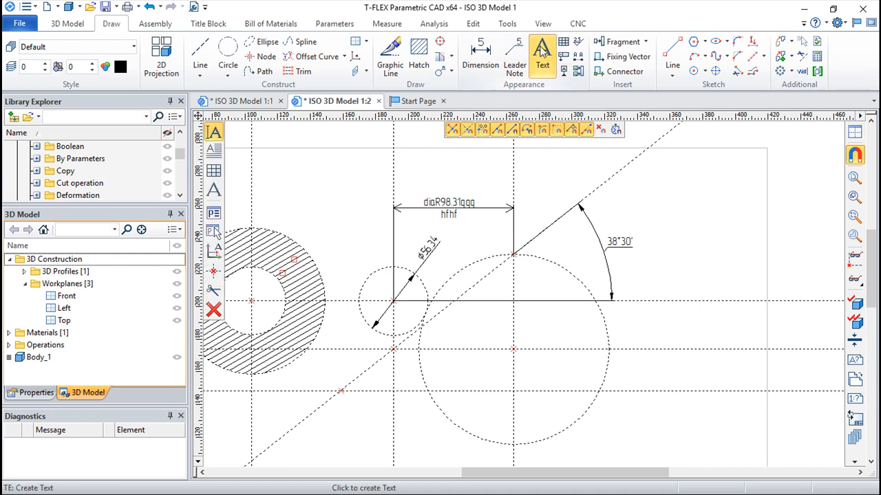
left_click(303, 183)
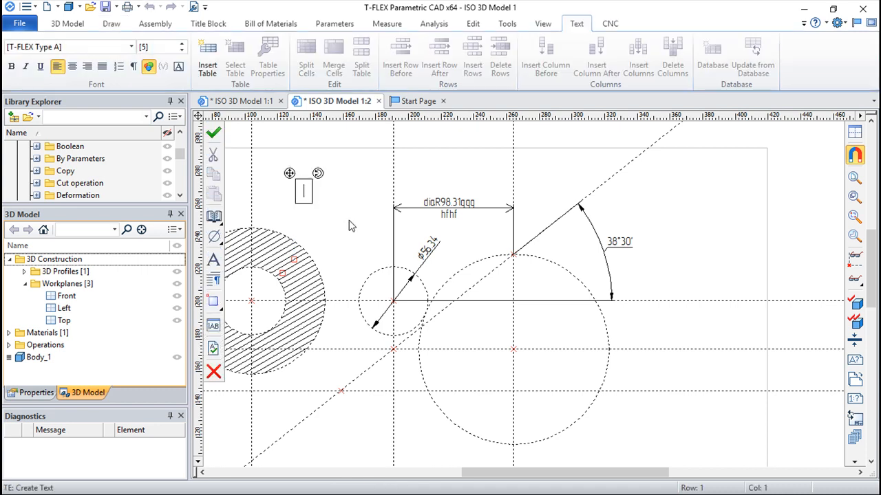
type("hjkdhjshfdkh")
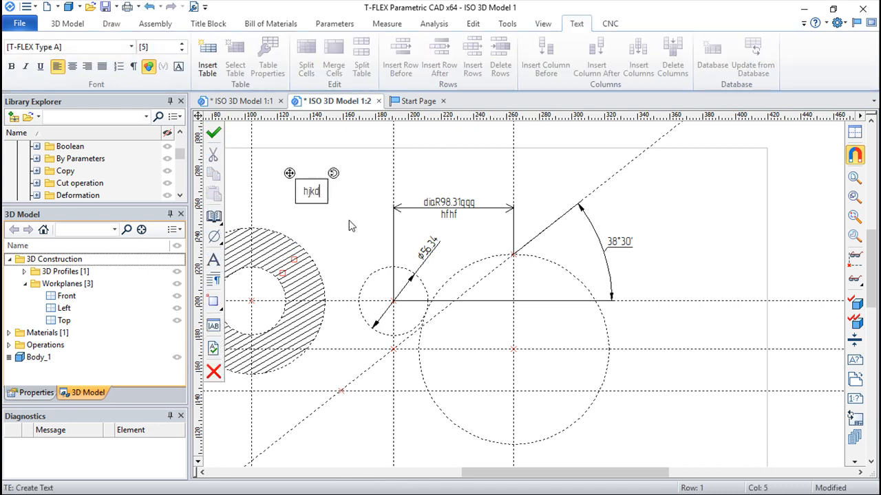
left_click(213, 132)
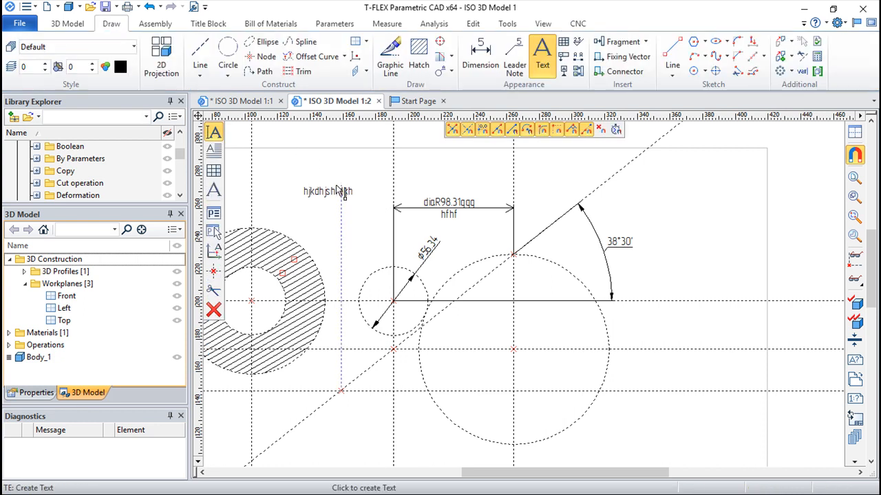
Open the text above the hatched ring for content editing and exit the text editor
left_click(325, 194)
key("Escape")
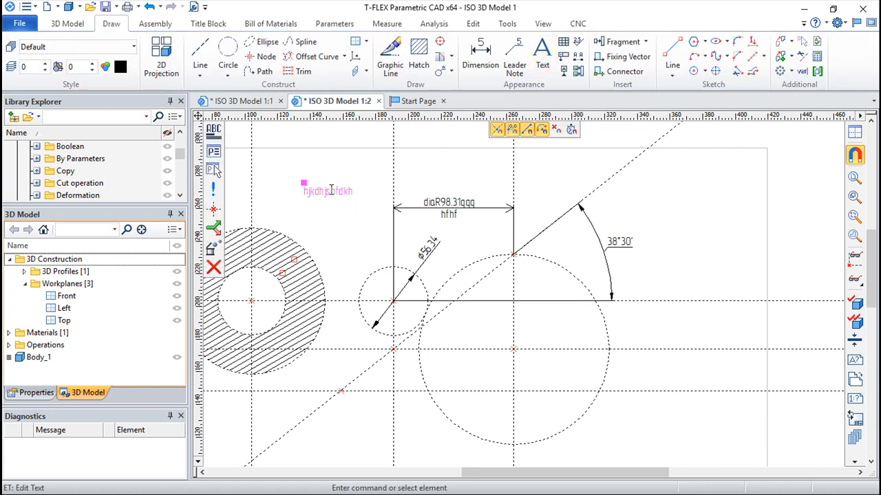
left_click(330, 191)
double_click(339, 192)
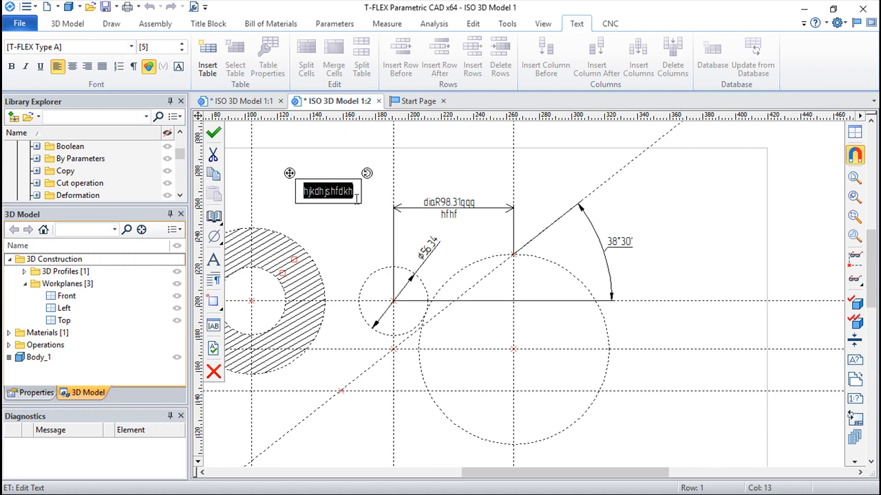
key("Escape")
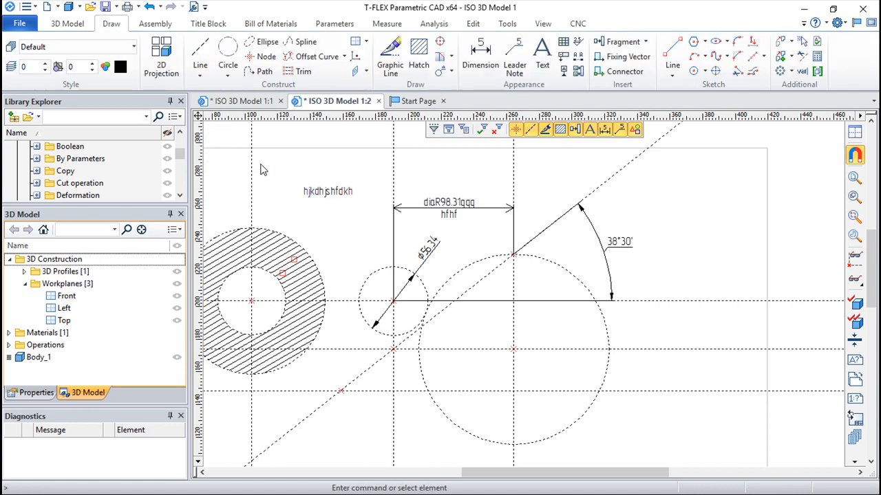
Create a rectangular paragraph text to the right of the angular dimension and enter "sdfgdsfgdfg" in it
left_click(538, 56)
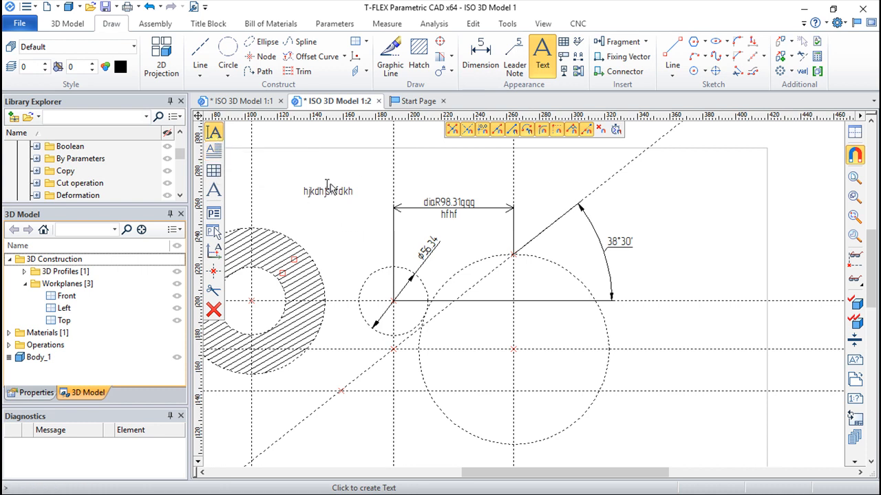
left_click(214, 150)
left_click(672, 170)
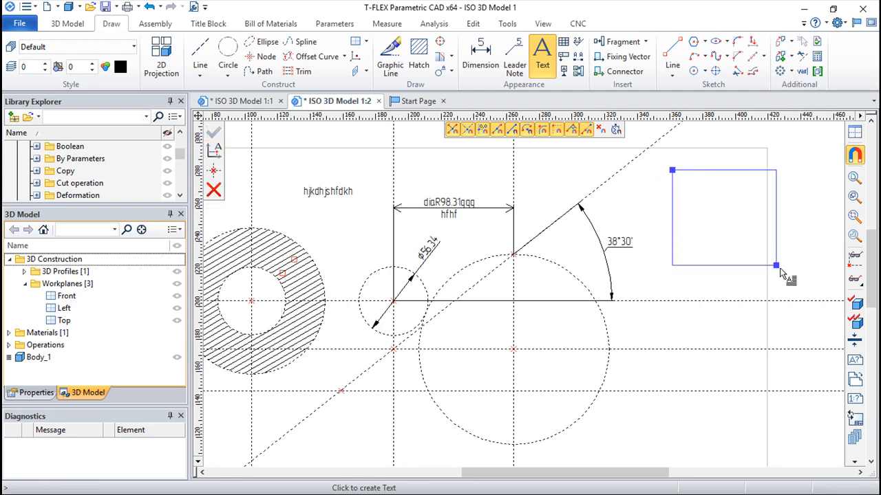
left_click(810, 289)
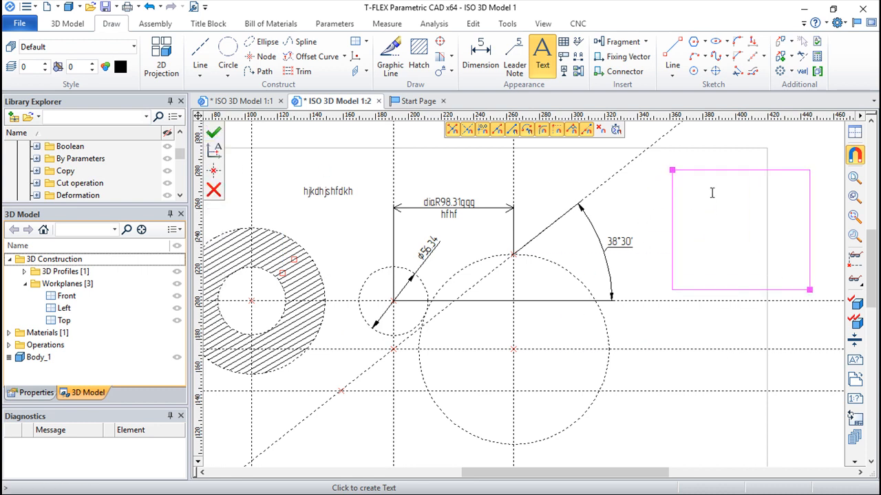
left_click(693, 181)
type("sdfgdsfgdfg")
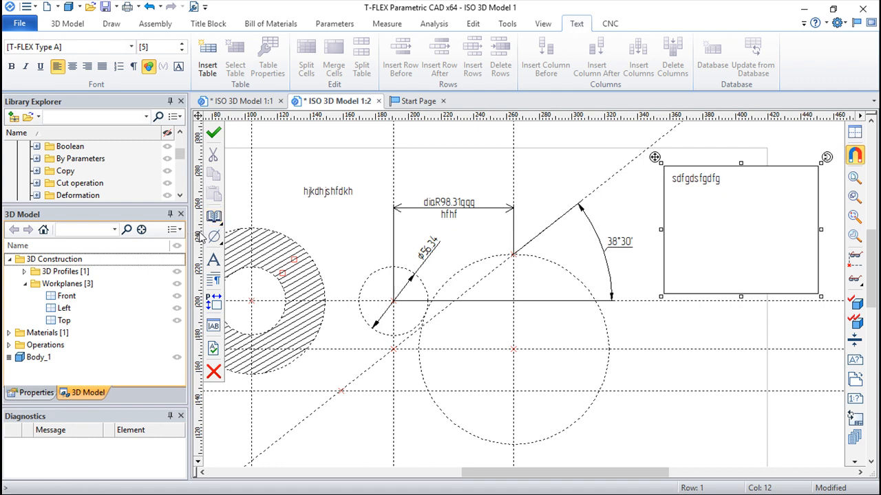
Append a diameter symbol to the paragraph text and discard the whole text without saving
left_click(216, 247)
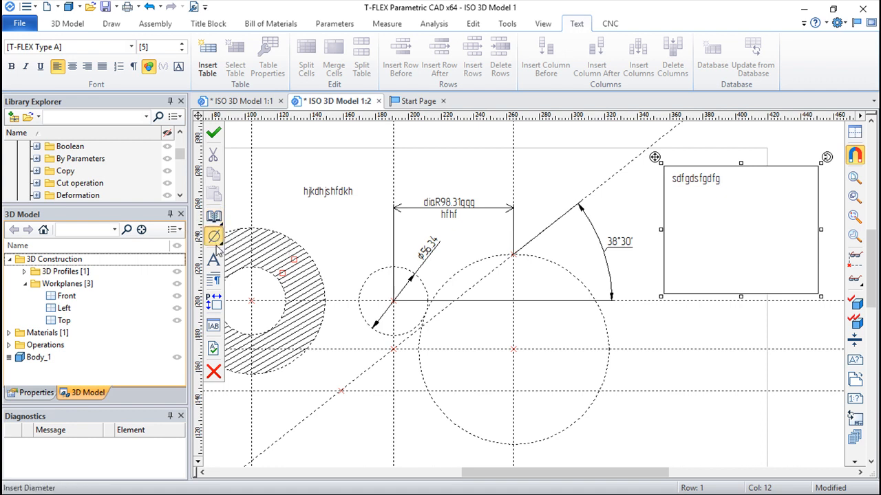
left_click(219, 248)
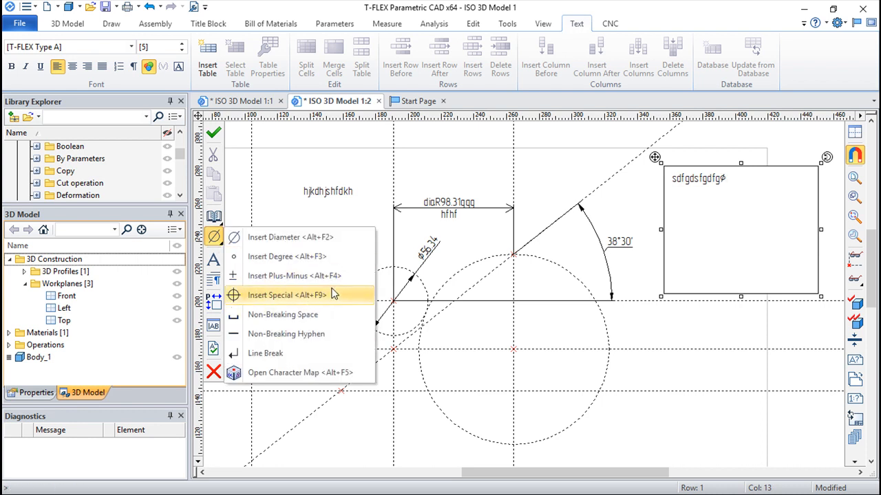
left_click(266, 194)
key("Escape")
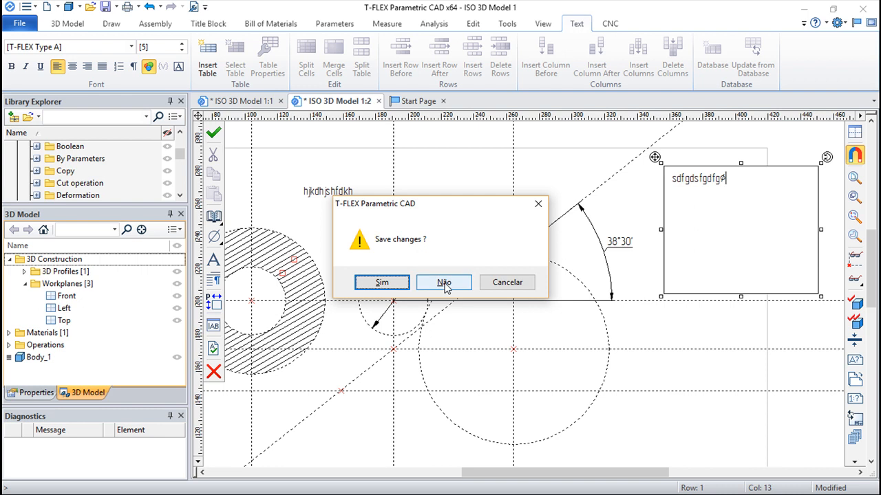
left_click(495, 282)
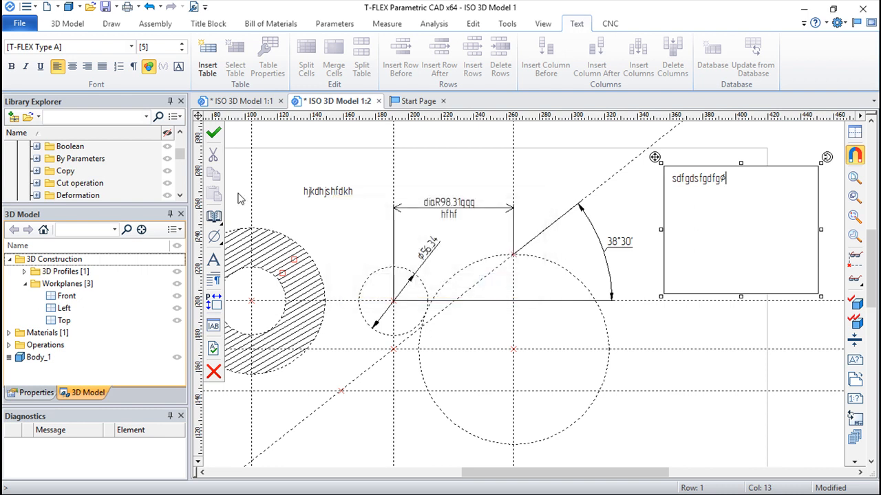
left_click(214, 372)
left_click(442, 283)
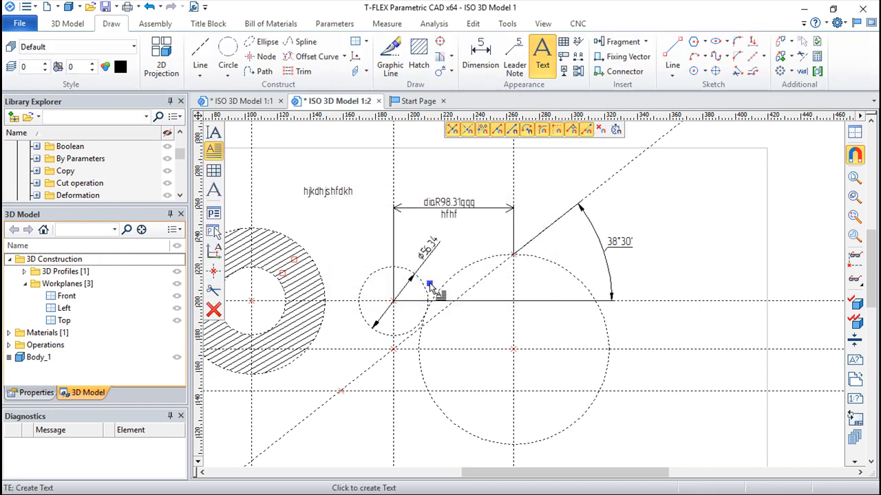
Insert a table with five columns and two rows right of the angular dimension and discard it without saving
left_click(214, 172)
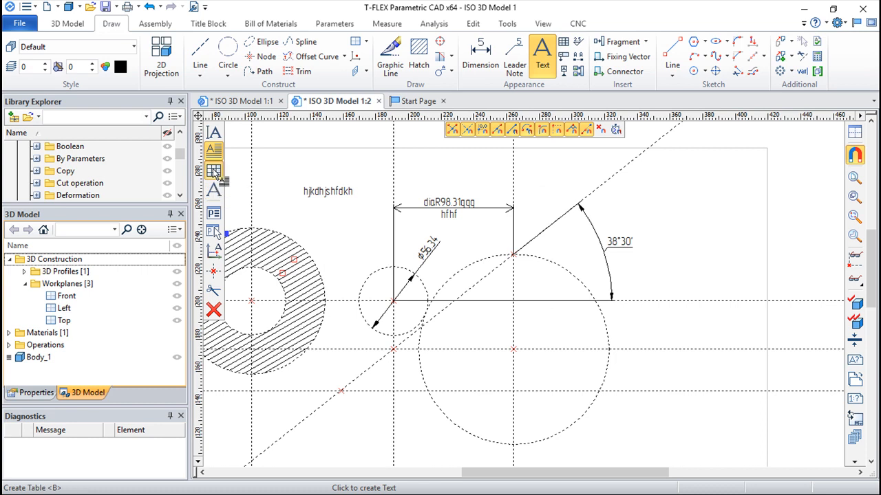
left_click(654, 178)
left_click(425, 287)
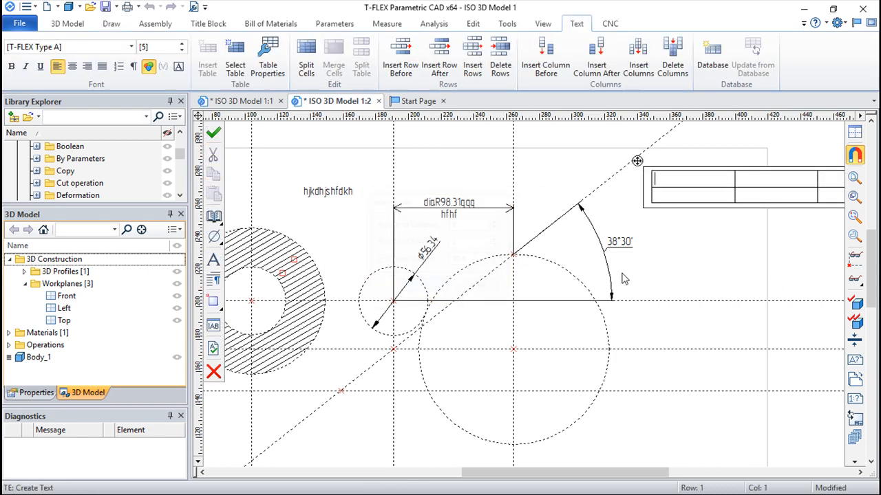
scroll(715, 288, "down", 1)
scroll(715, 288, "down", 4)
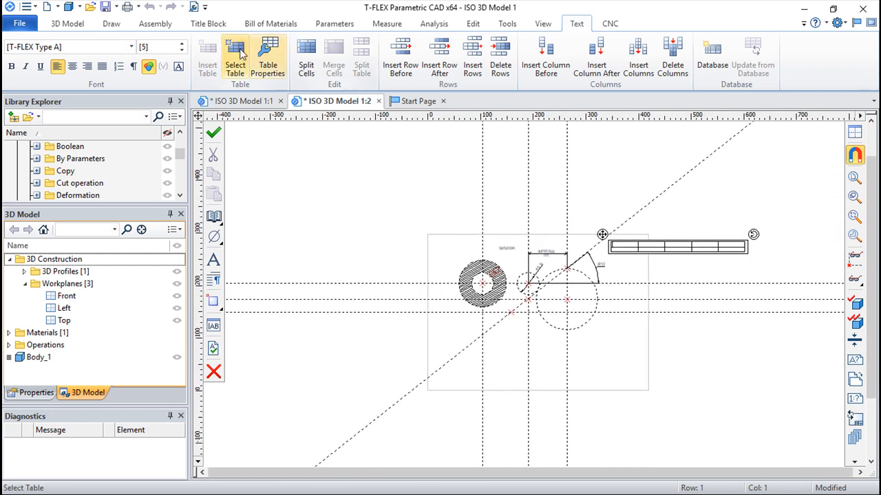
key("Escape")
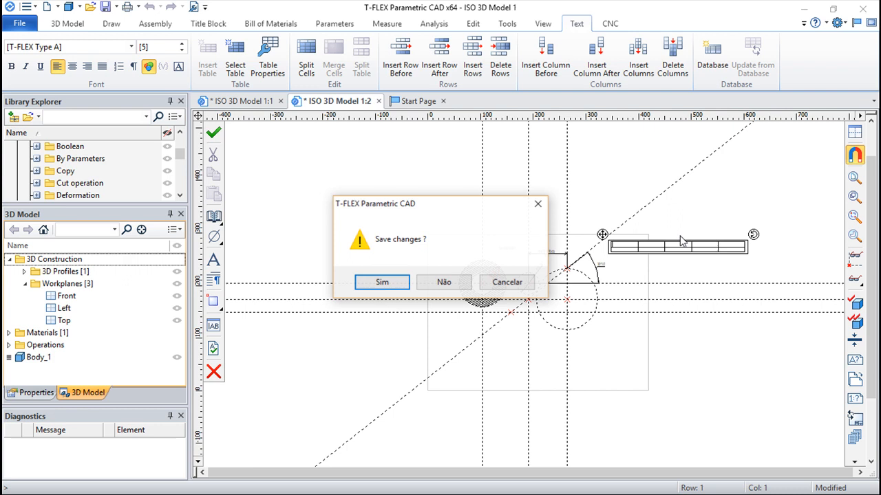
left_click(441, 281)
Try to move the text above the hatched ring
scroll(475, 248, "up", 4)
scroll(475, 248, "up", 5)
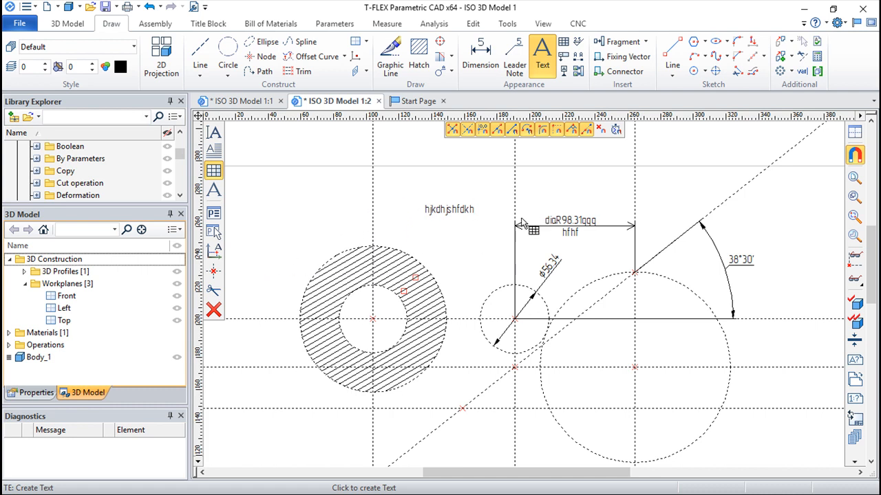
left_click(214, 290)
left_click(449, 213)
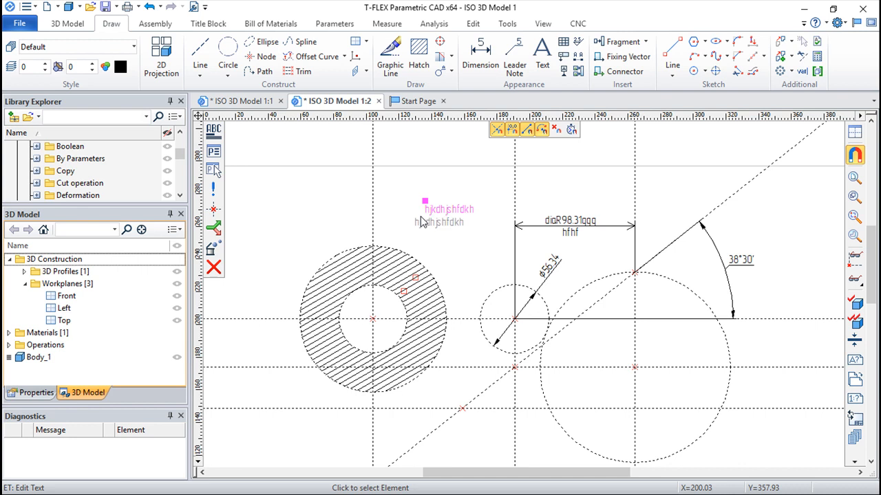
key("Escape")
key("Escape")
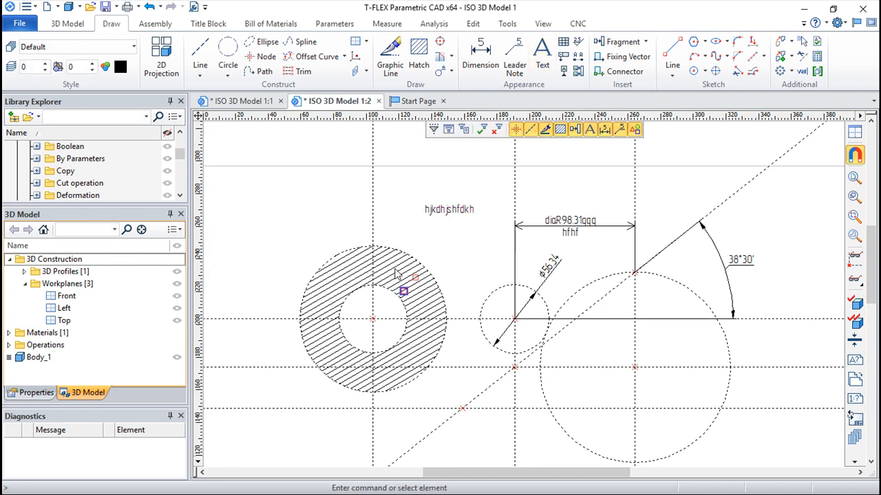
left_click(561, 241)
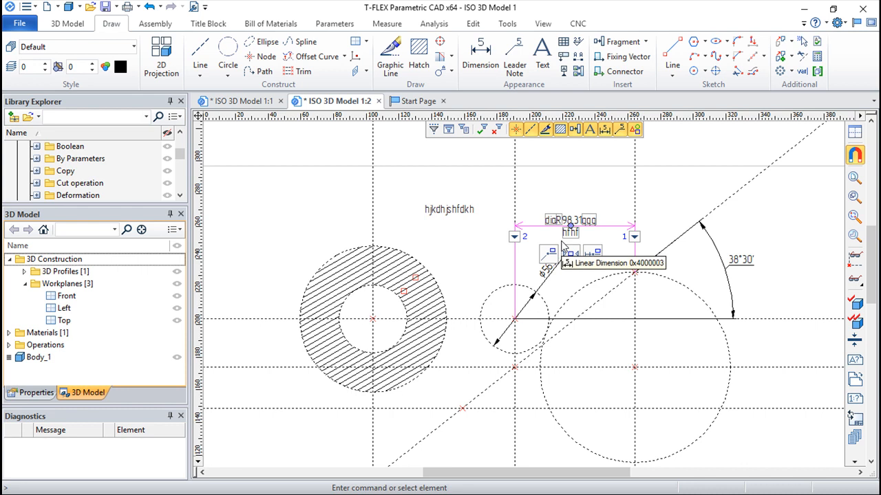
key("Escape")
Place a leader note on the hatched ring's outer circle, with its shelf about 27 across and 24 up from the arrow point
scroll(460, 256, "up", 3)
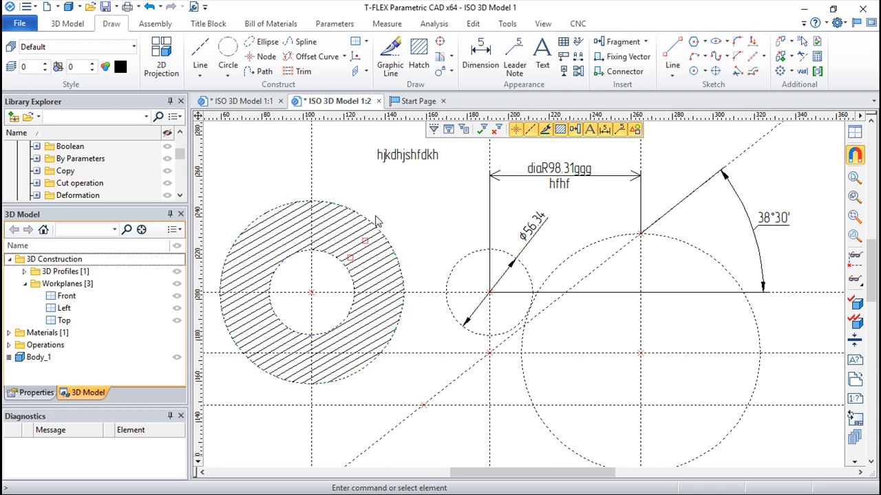
left_click(514, 55)
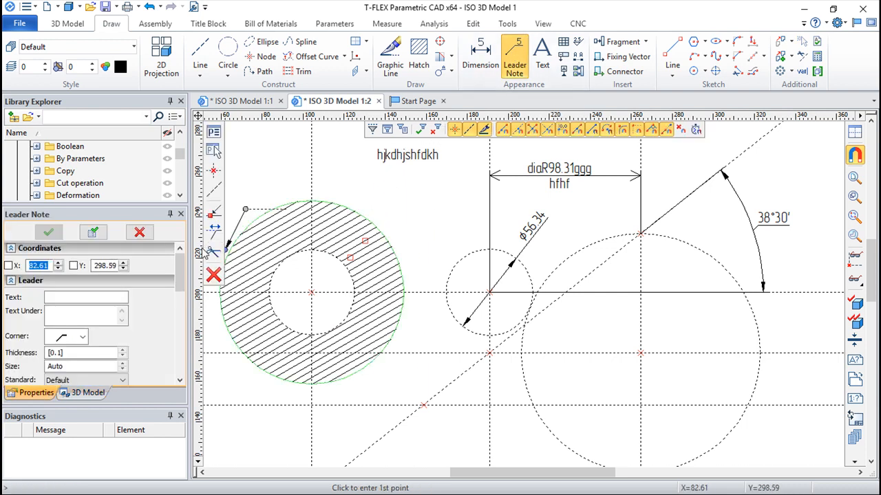
left_click_drag(137, 203, 137, 159)
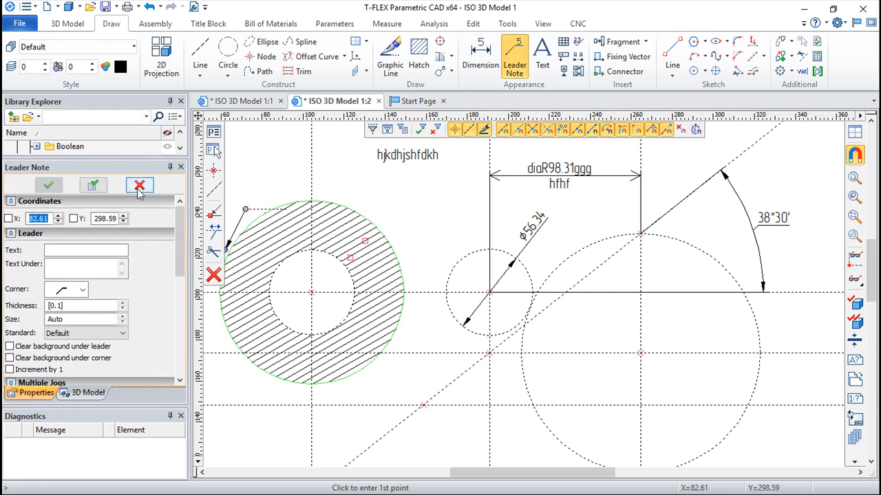
mouse_move(179, 244)
left_mouse_down()
mouse_move(165, 295)
mouse_move(178, 359)
mouse_move(178, 259)
left_mouse_up()
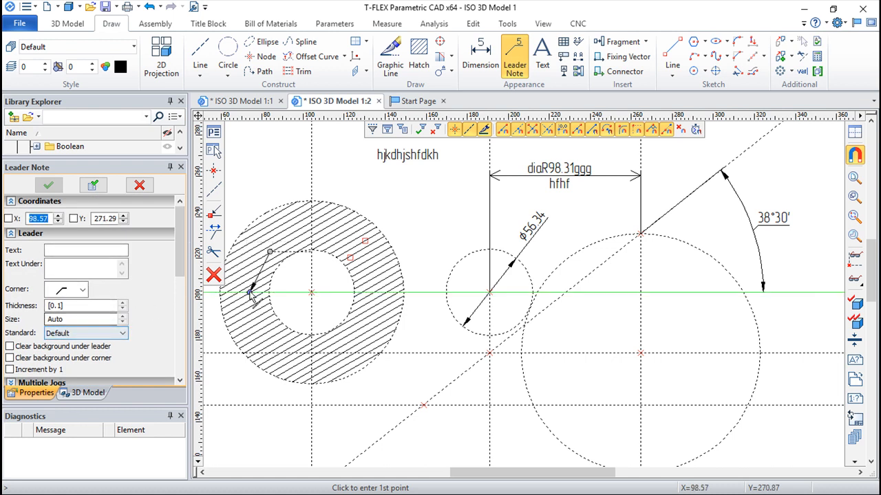
left_click(378, 227)
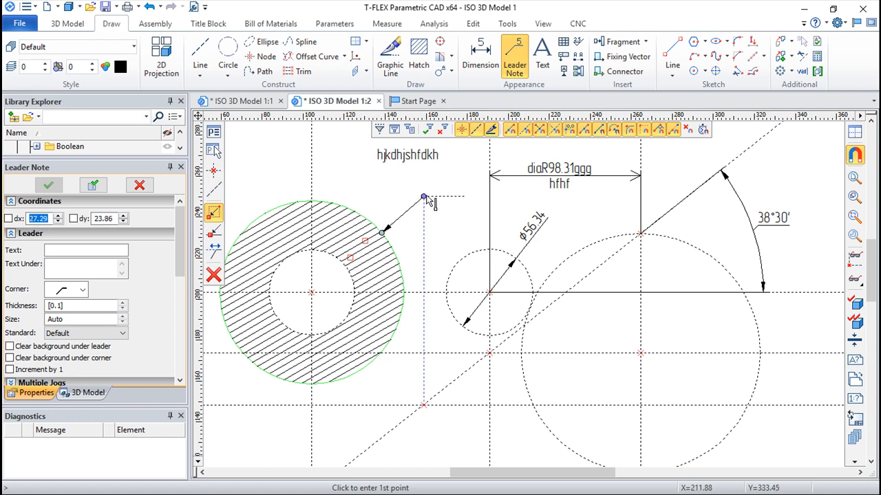
left_click(424, 196)
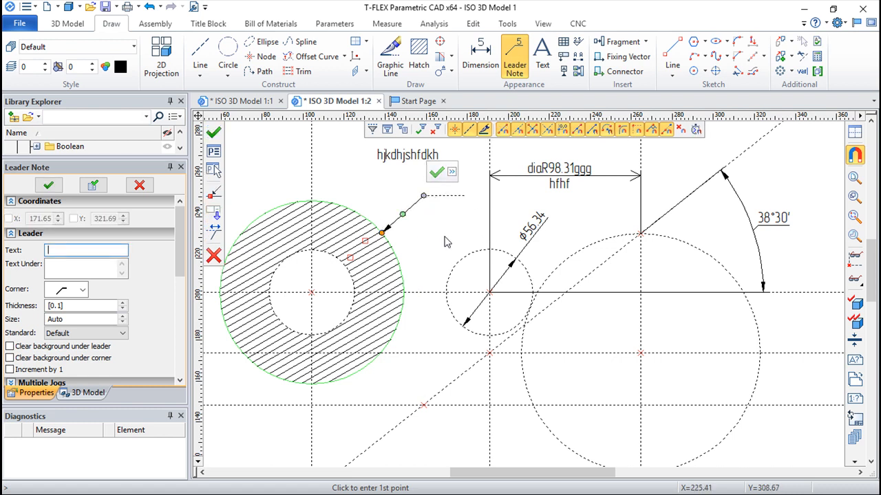
Bend the leader line of the note with two jog points between the arrow and the shelf
left_click(403, 214)
left_click(436, 233)
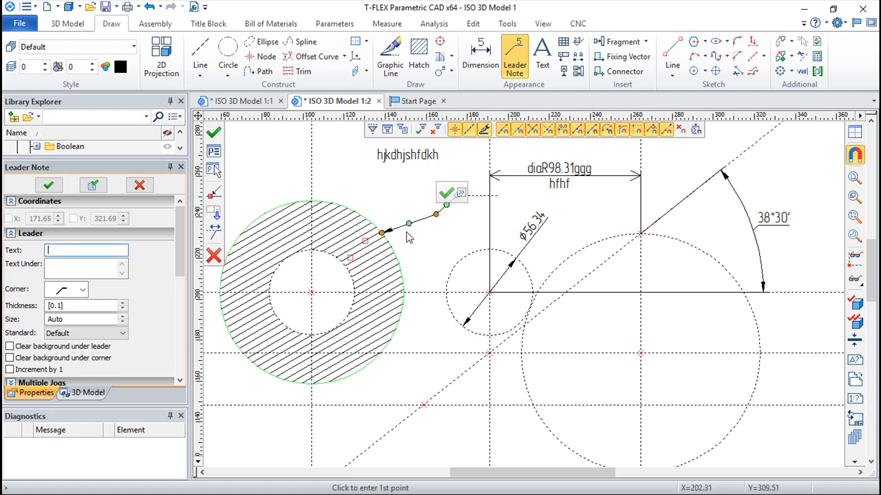
left_click(407, 234)
left_click(423, 240)
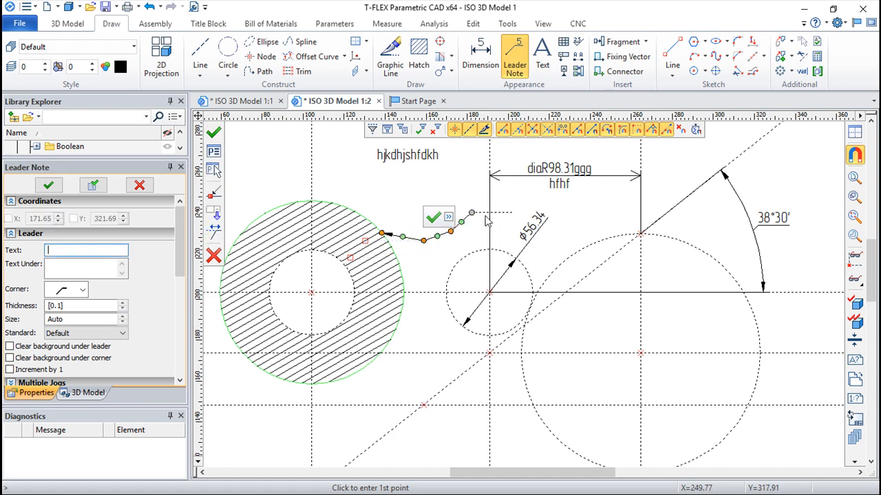
left_click(432, 219)
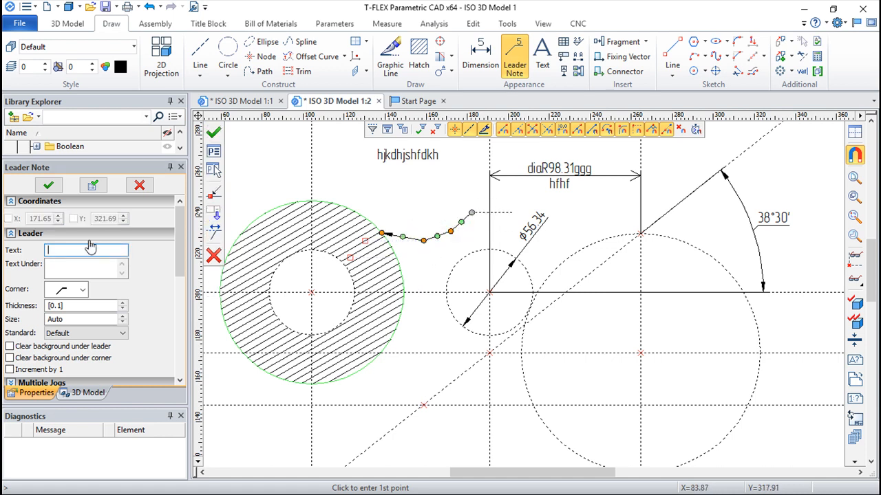
Set the leader note's text to "dfgdfsgd" and text under to "sdgdfsgsdf", give its corner a circle, and finish the note
type("dfgdfsgd")
left_click(74, 265)
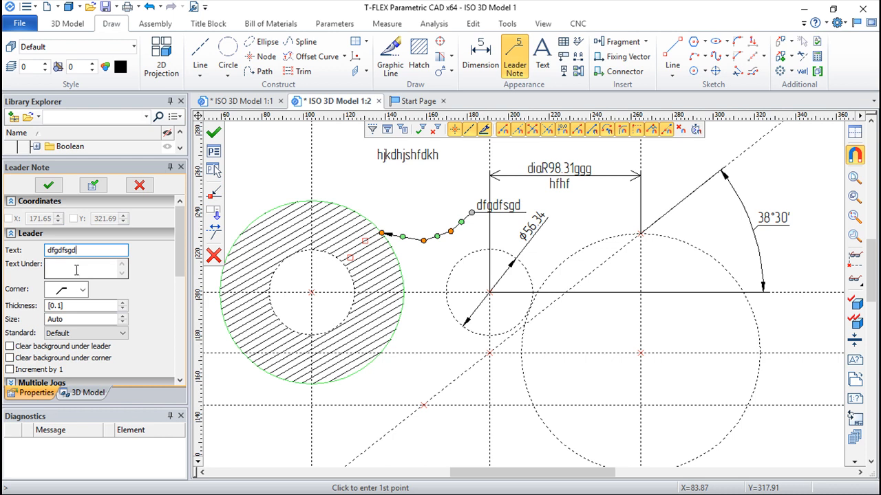
type("sdgdfsgsdf")
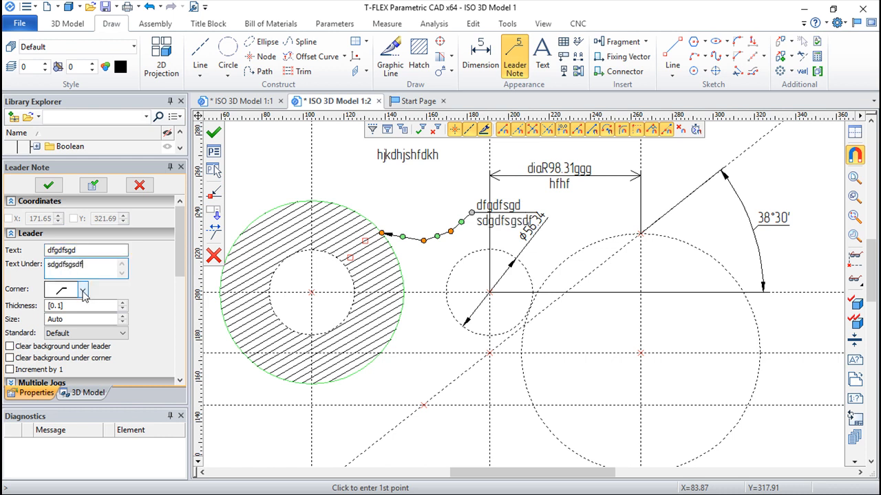
left_click(82, 289)
left_click(66, 321)
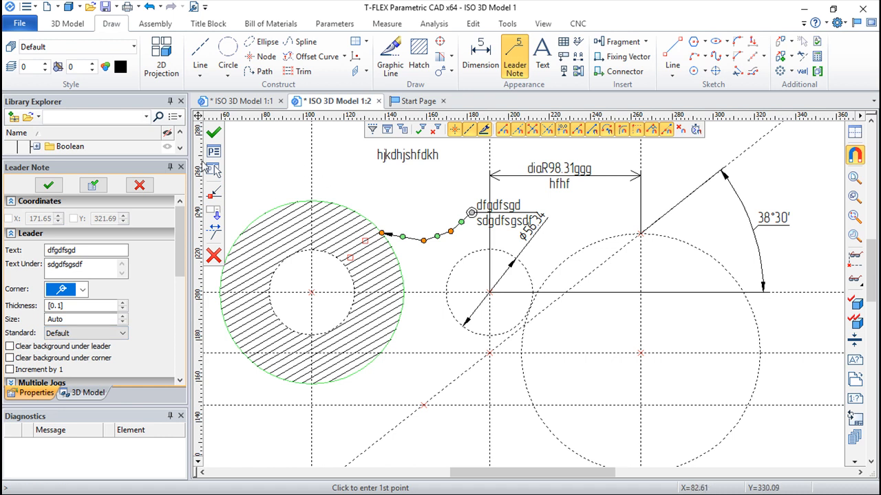
left_click(213, 133)
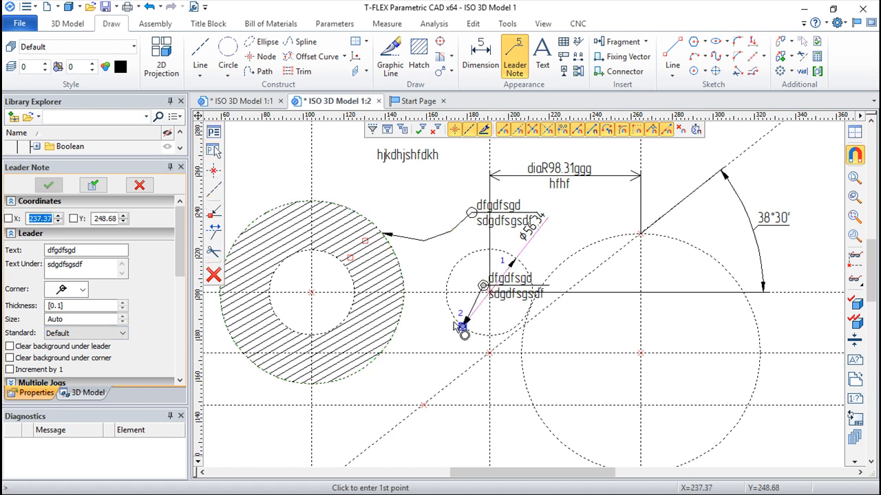
key("Escape")
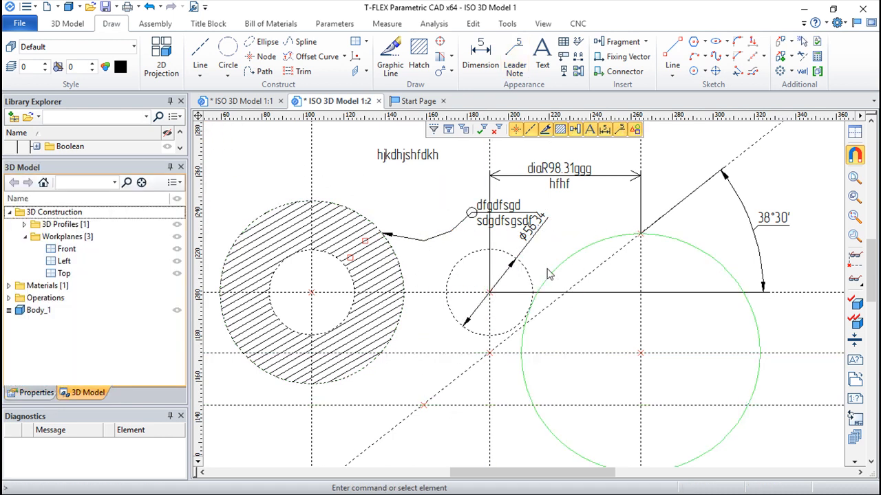
left_click(556, 225)
middle_click_drag(571, 214, 532, 189)
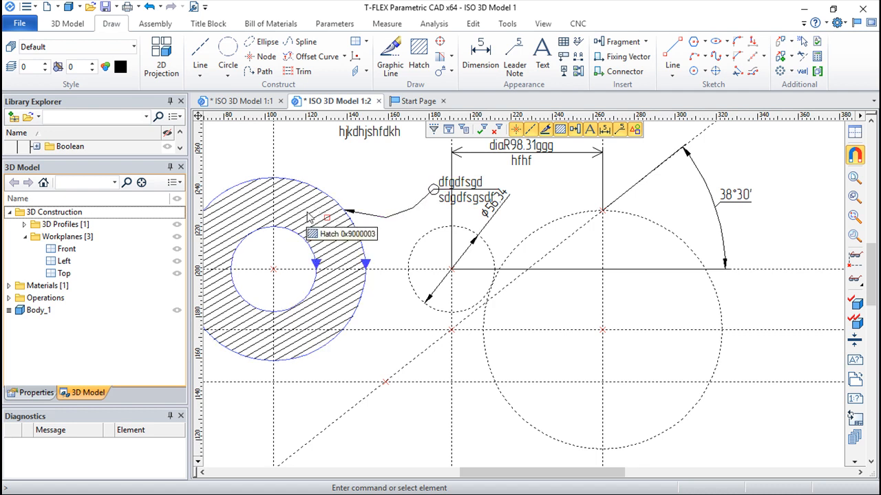
mouse_move(447, 194)
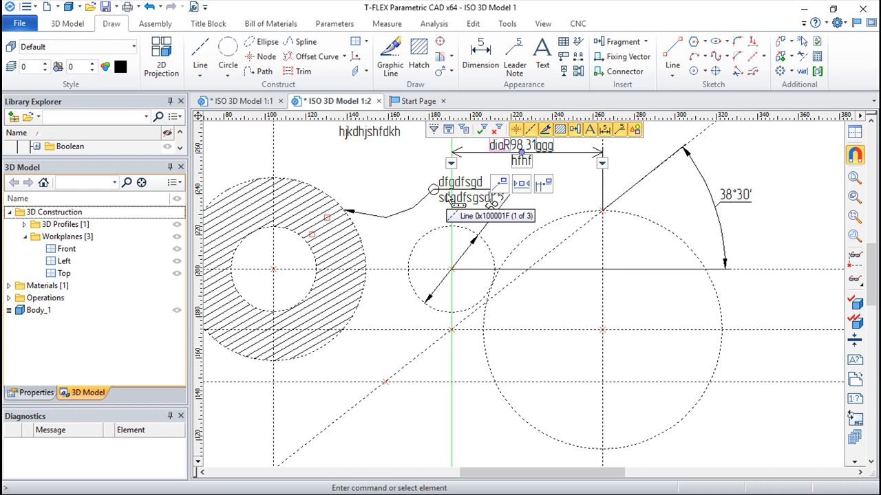
scroll(367, 283, "down", 2)
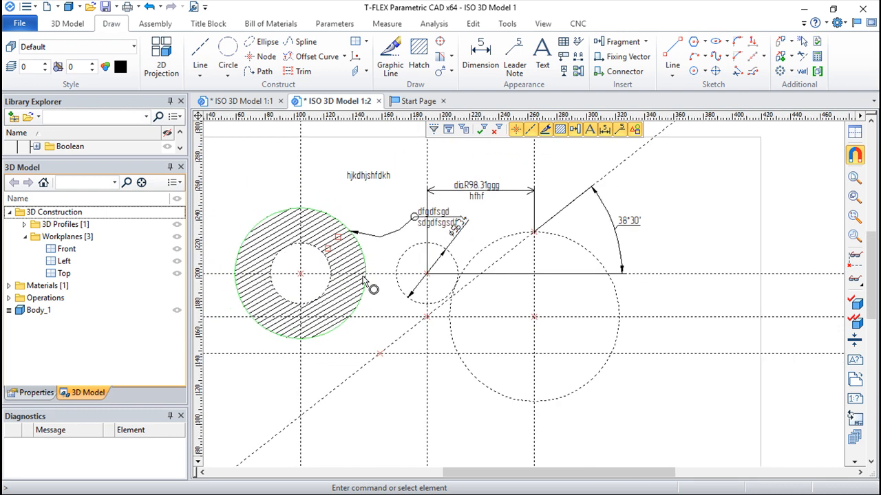
middle_click_drag(493, 209, 526, 218)
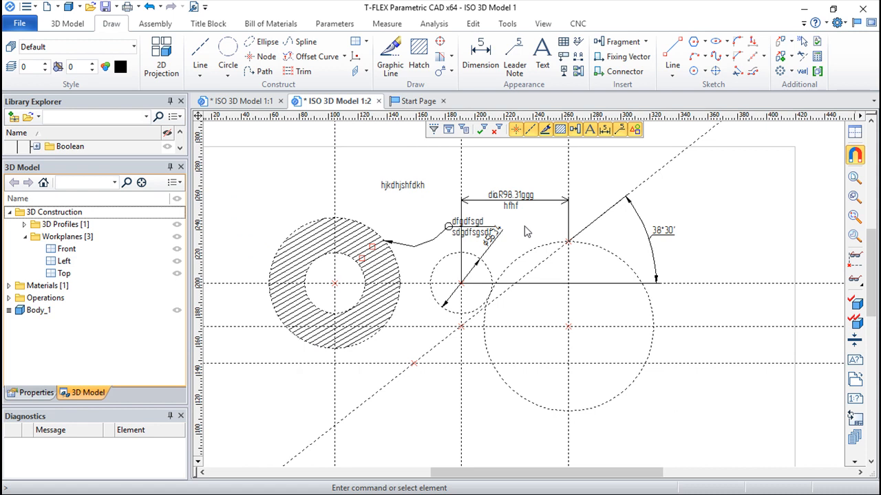
Start a form tolerance on the horizontal line through the ring's centre and set it to Flatness with dimension 120
left_click(562, 58)
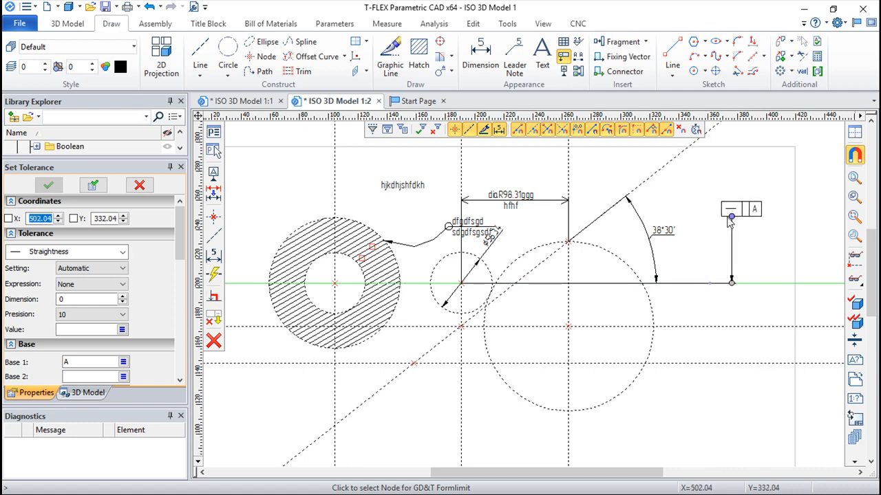
mouse_move(180, 228)
left_mouse_down()
mouse_move(186, 279)
mouse_move(193, 236)
left_mouse_up()
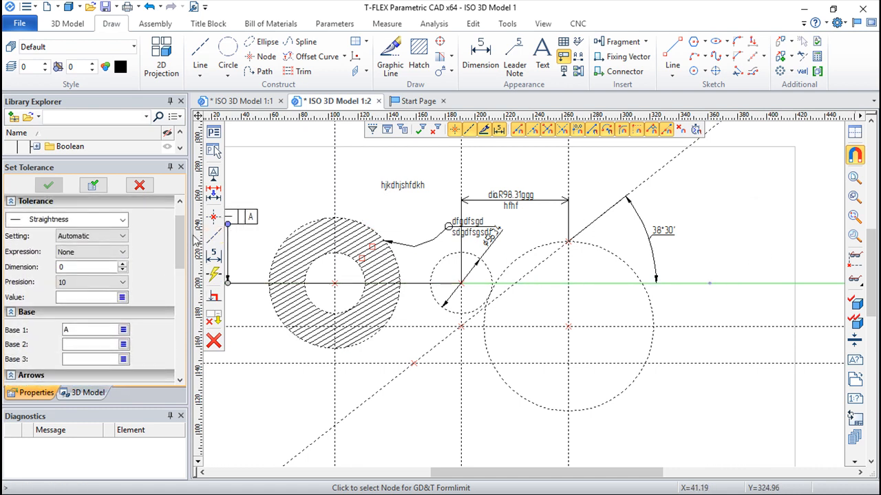
left_click(121, 219)
left_click(43, 246)
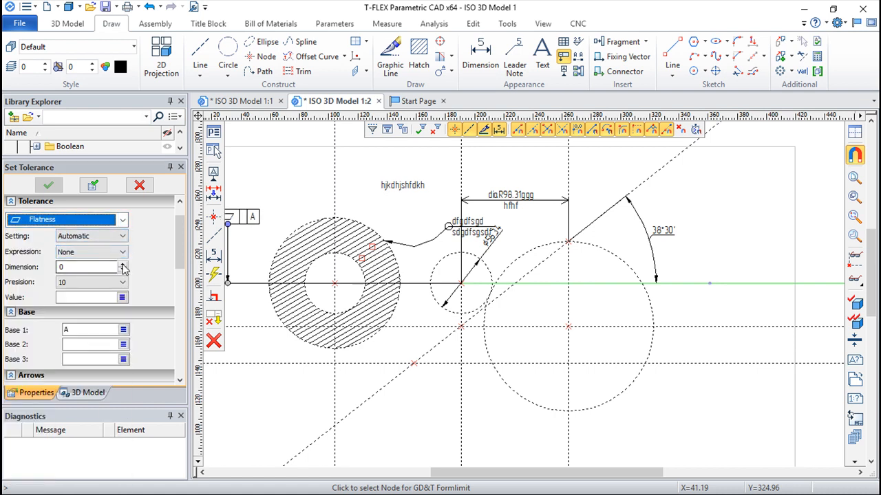
left_click(62, 267)
type("12")
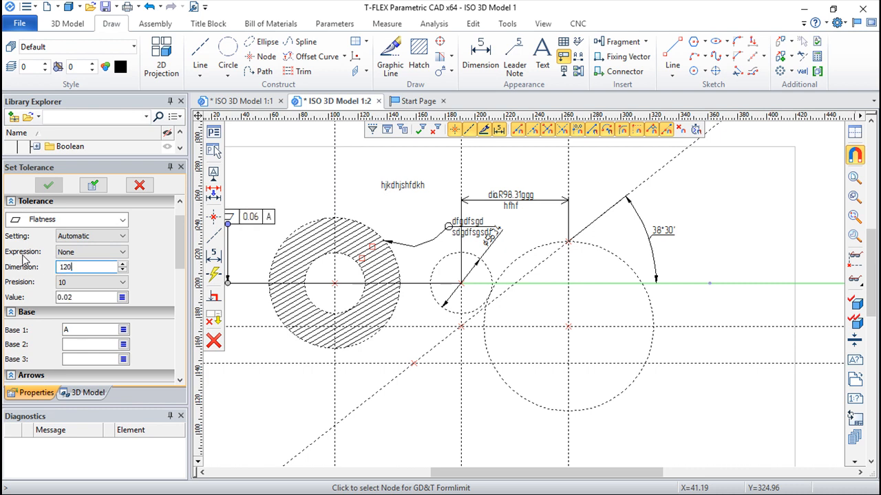
Place the flatness tolerance frame with base A above the horizontal line, just beyond the angular dimension
left_click_drag(180, 243, 179, 272)
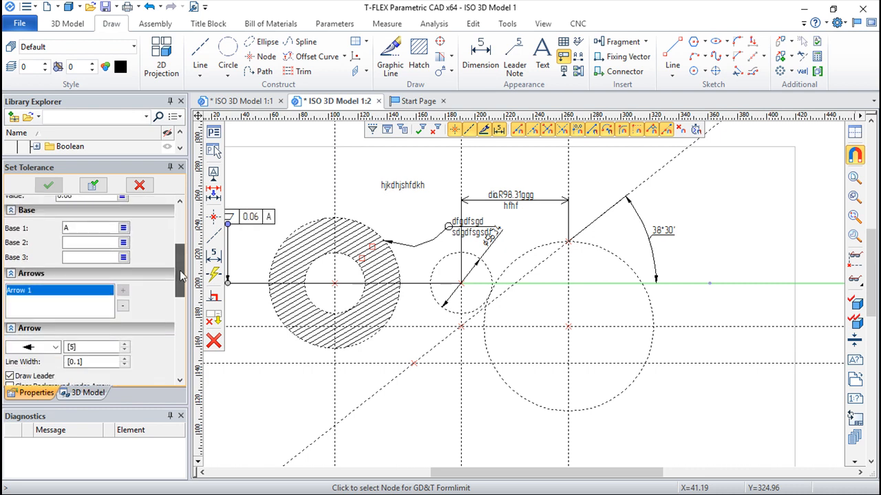
left_click(709, 282)
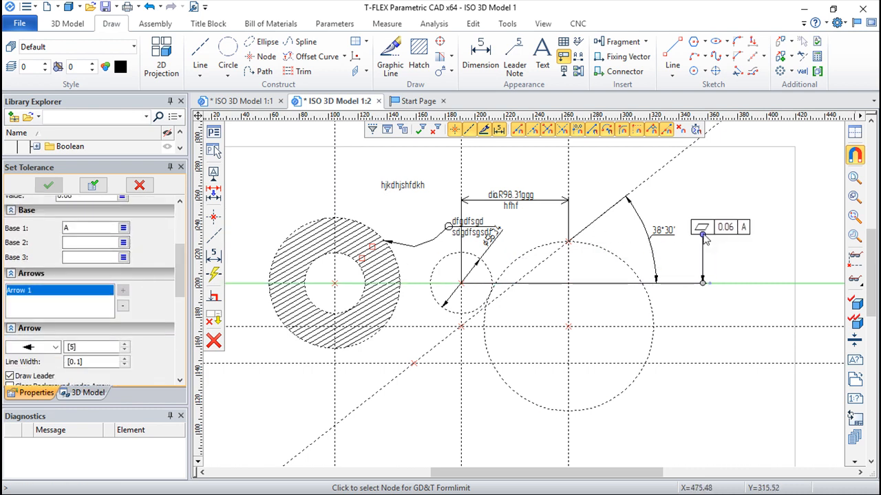
mouse_move(178, 253)
left_mouse_down()
mouse_move(190, 295)
mouse_move(180, 255)
left_mouse_up()
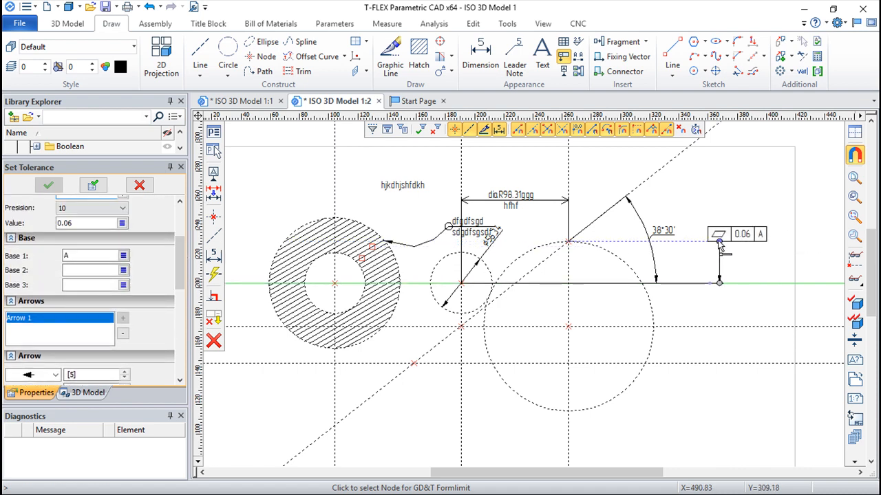
left_click(715, 241)
left_click(725, 216)
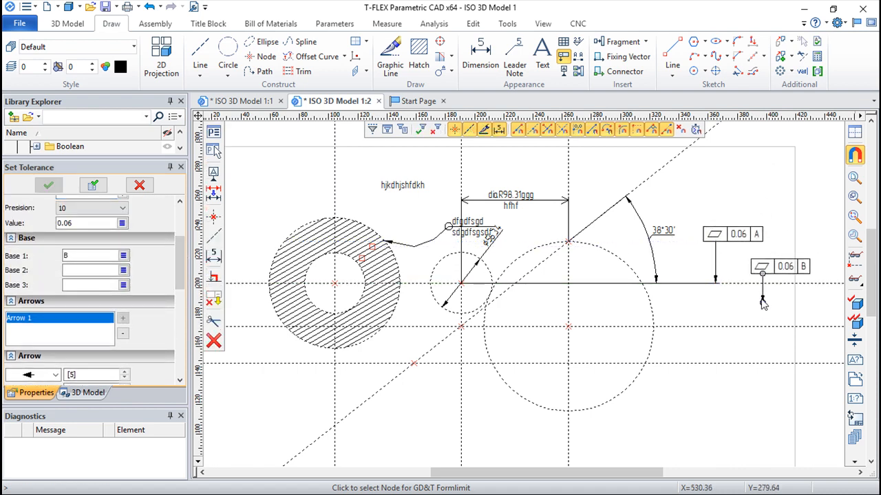
key("Escape")
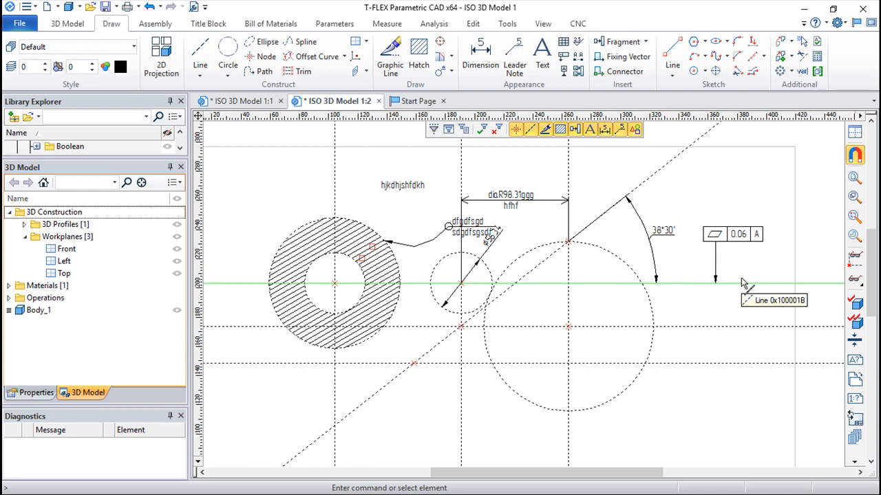
Edit the flatness tolerance's parameters and disable Draw Leader for its arrow
left_click(719, 257)
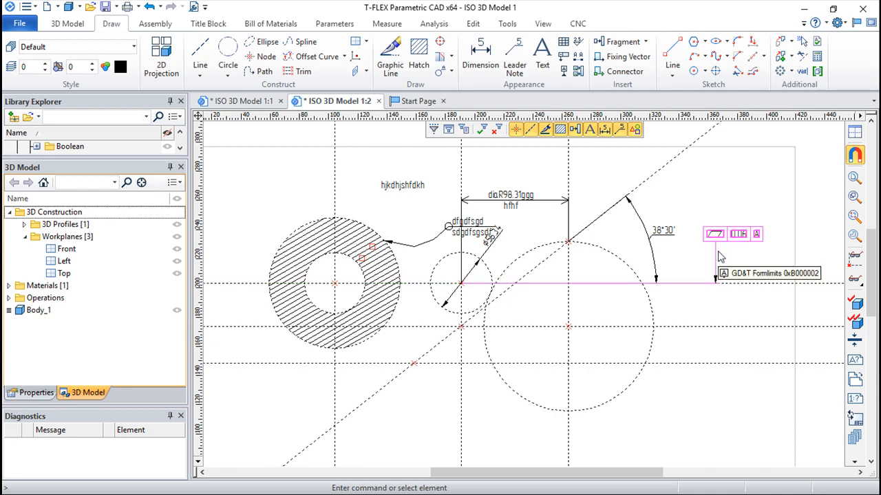
left_click(679, 236)
left_click(749, 240)
double_click(747, 241)
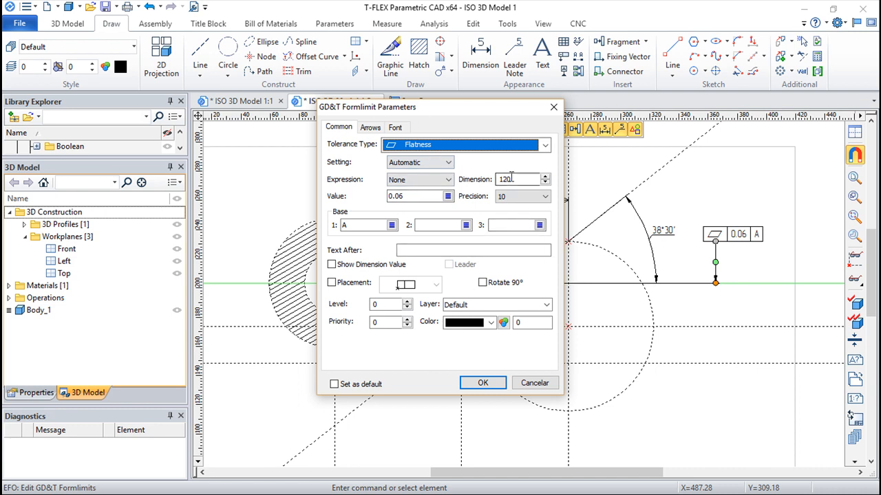
left_click(370, 128)
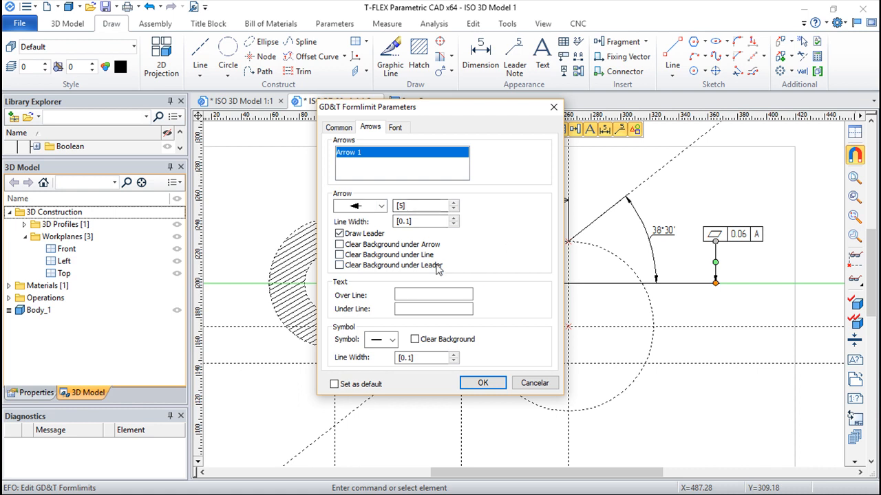
left_click(339, 234)
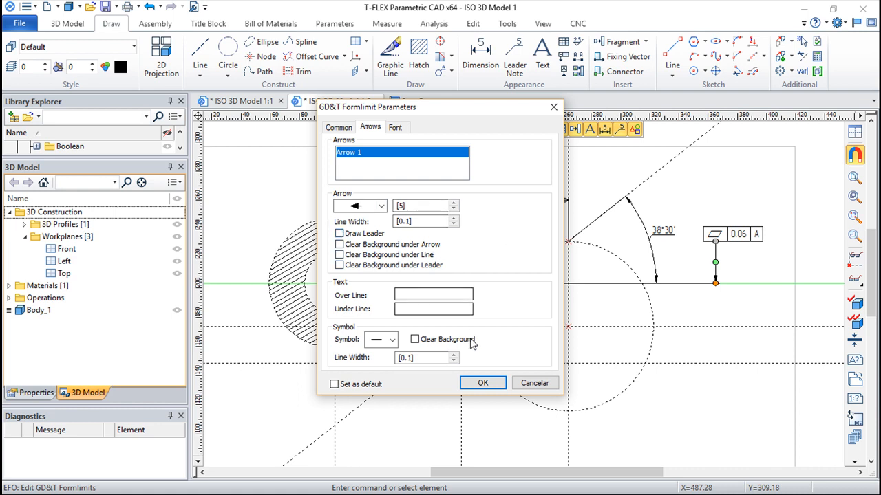
left_click(483, 384)
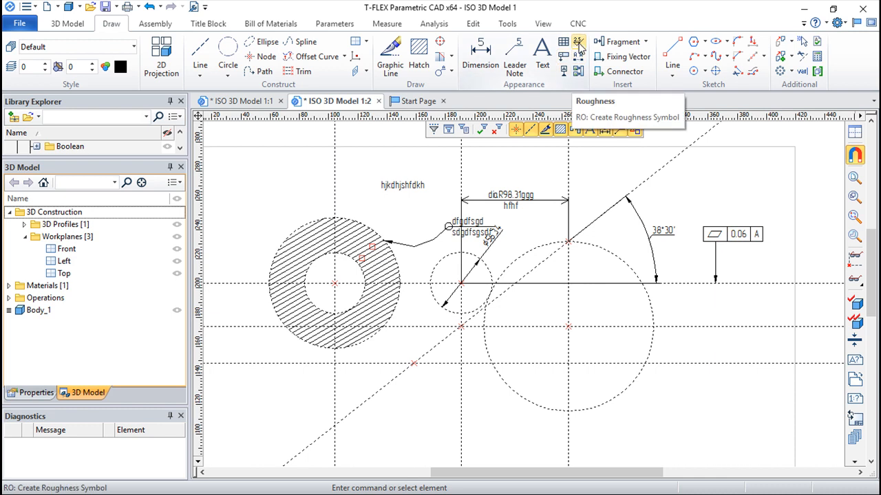
Place an Ra roughness symbol on the upper-left part of the hatched ring's outer circle
left_click(578, 45)
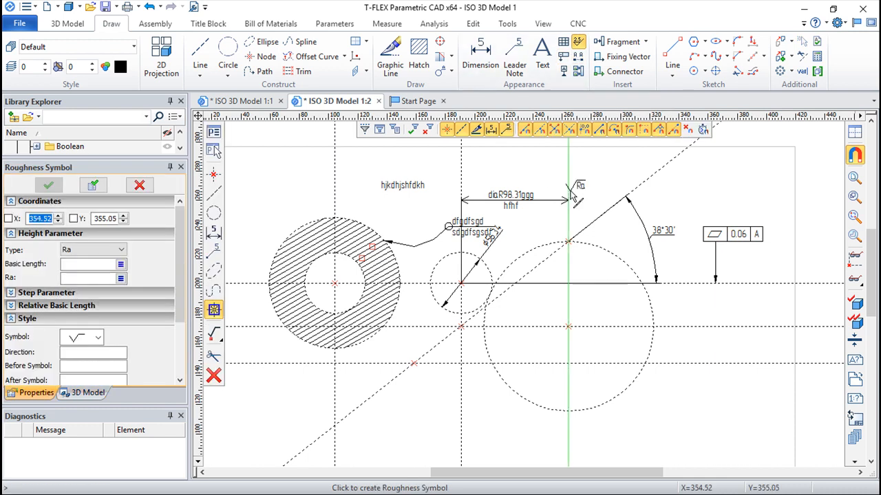
scroll(571, 244, "up", 4)
scroll(568, 240, "down", 1)
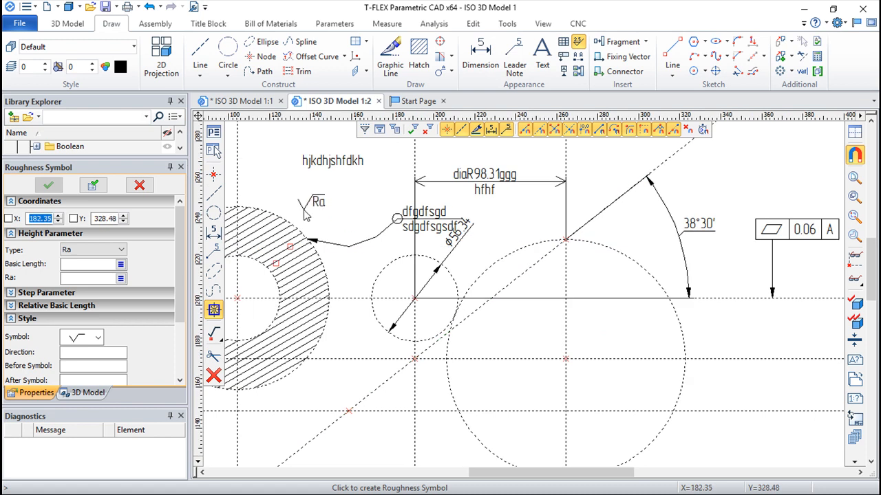
middle_click_drag(305, 208, 539, 252)
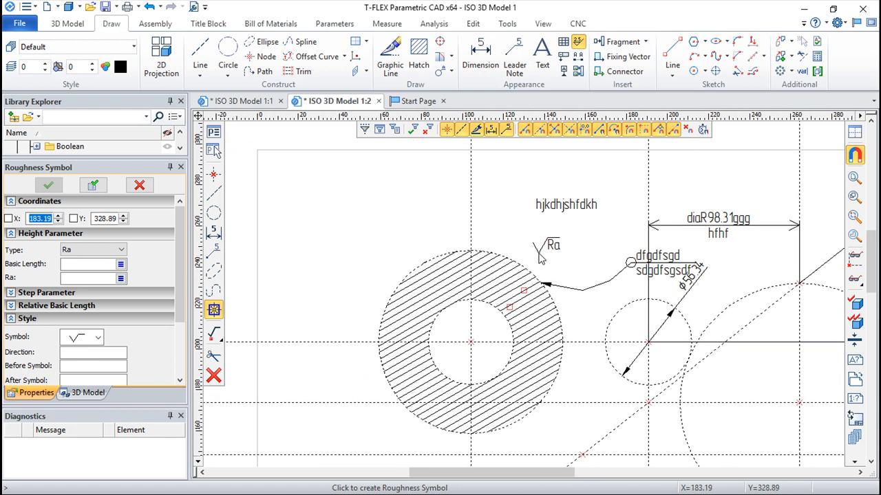
left_click(444, 255)
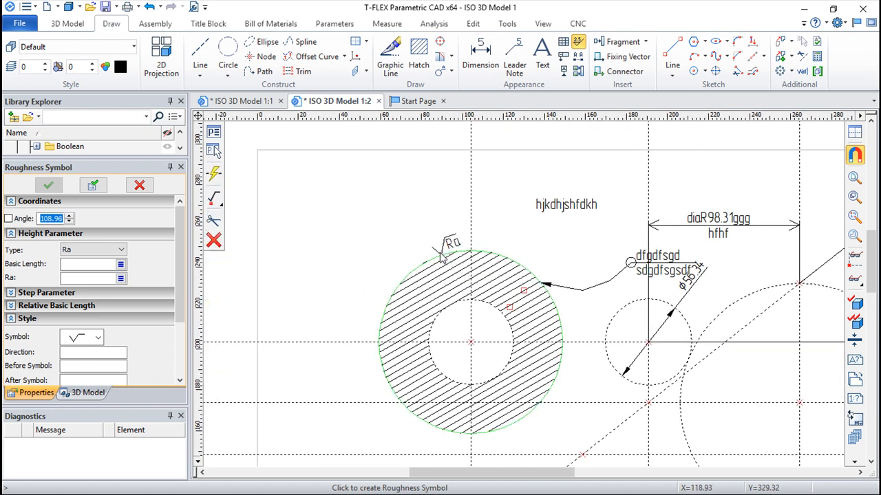
left_click(364, 230)
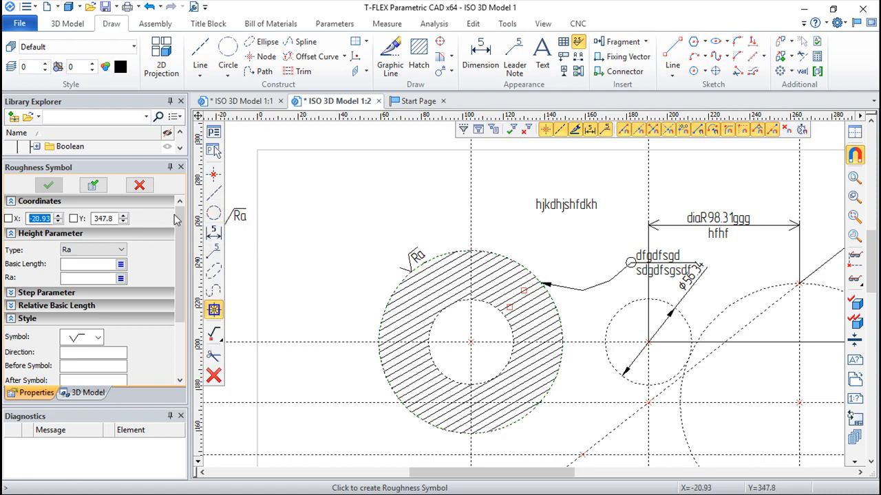
Examine the roughness symbol's height parameter types and style options, and leave the command
scroll(179, 255, "down", 2)
mouse_move(178, 255)
left_mouse_down()
mouse_move(175, 296)
mouse_move(187, 231)
left_mouse_up()
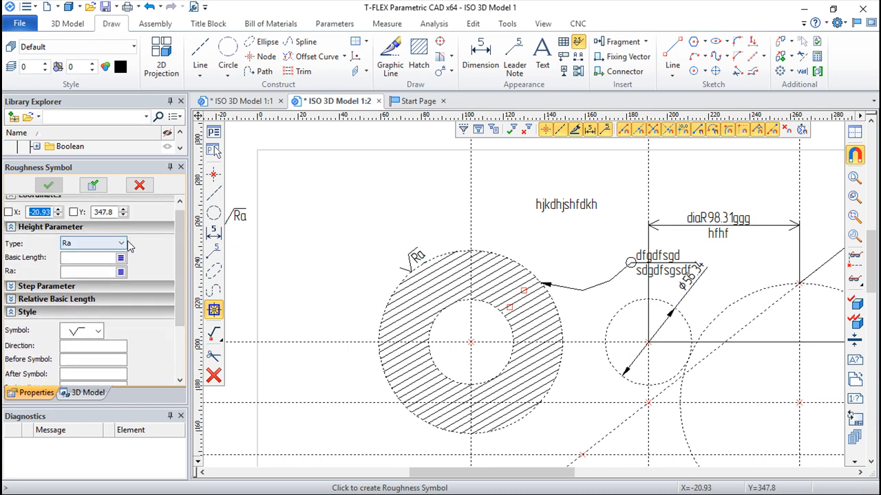
left_click(121, 244)
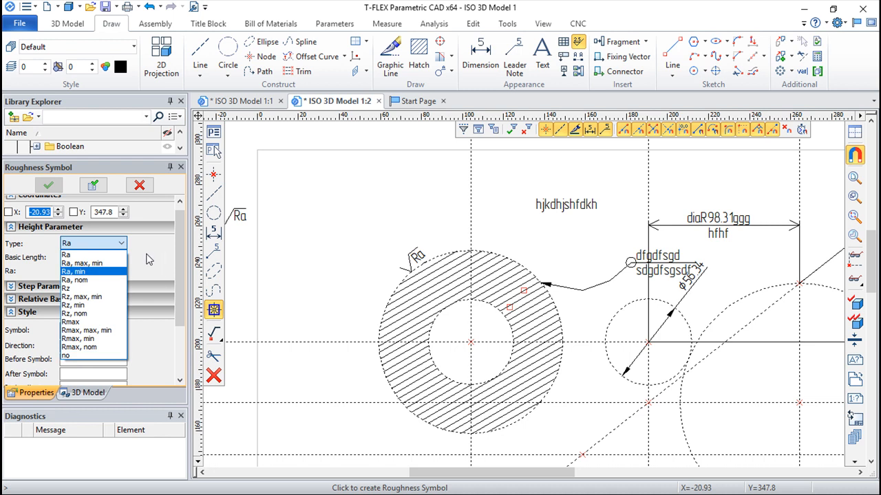
left_click(146, 257)
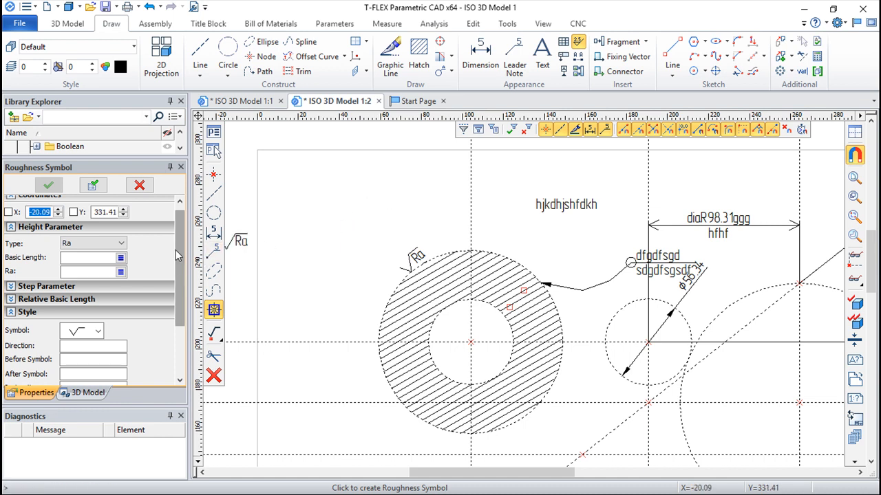
scroll(182, 255, "down", 2)
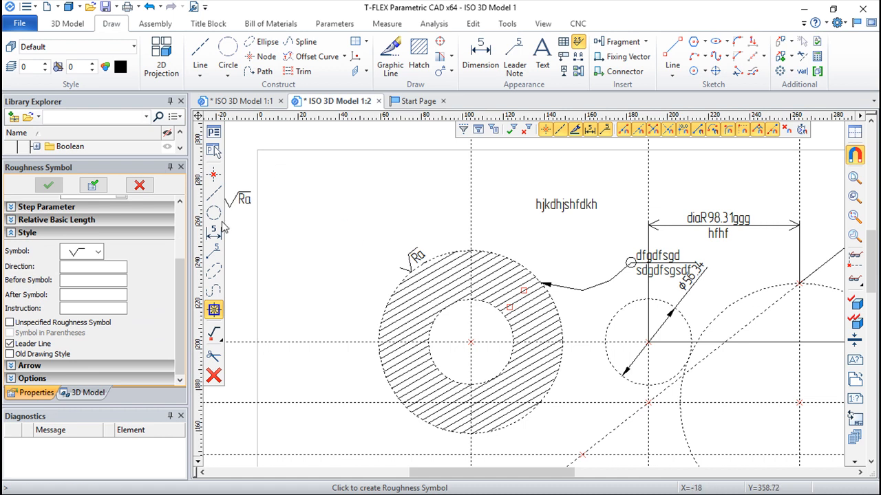
key("Escape")
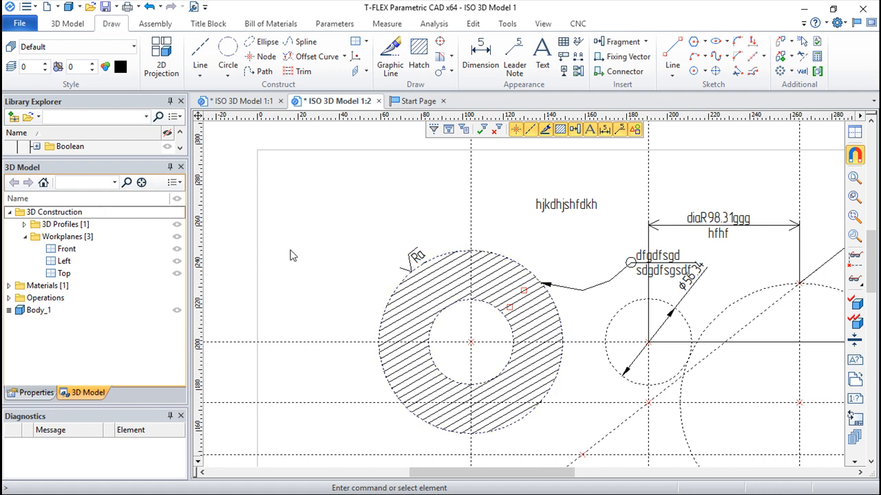
middle_click_drag(327, 175, 271, 178)
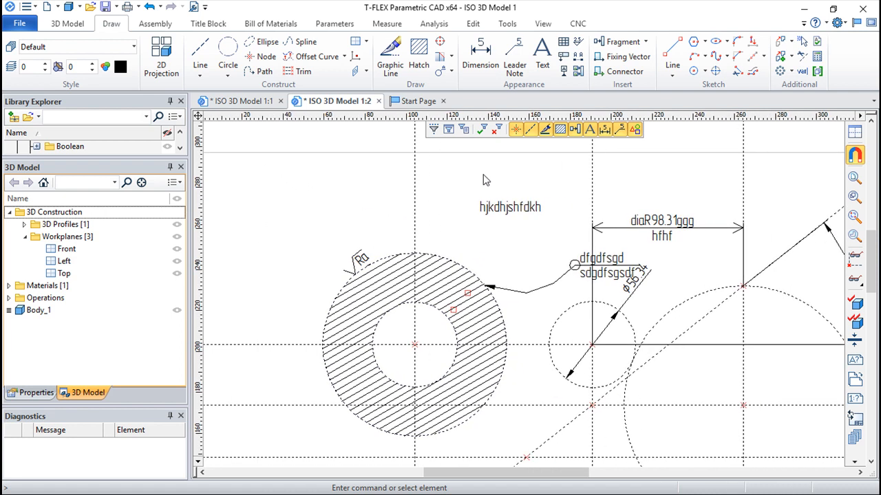
left_click(452, 72)
left_click(452, 58)
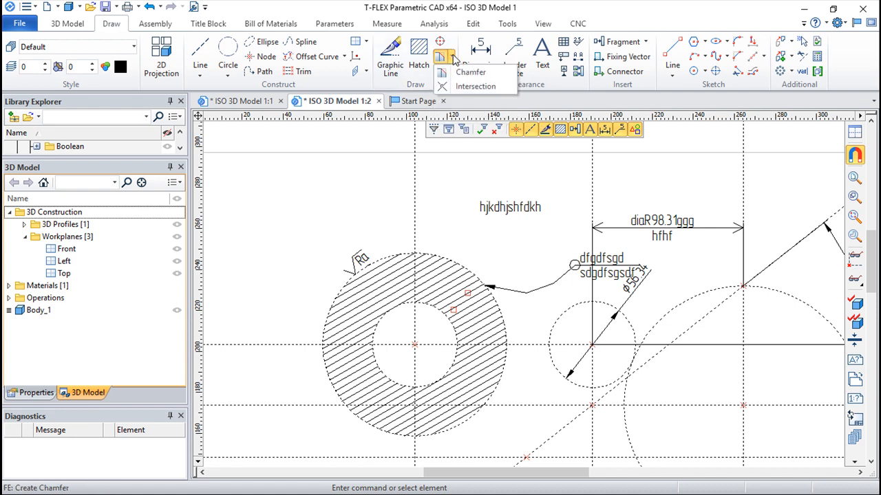
left_click(450, 40)
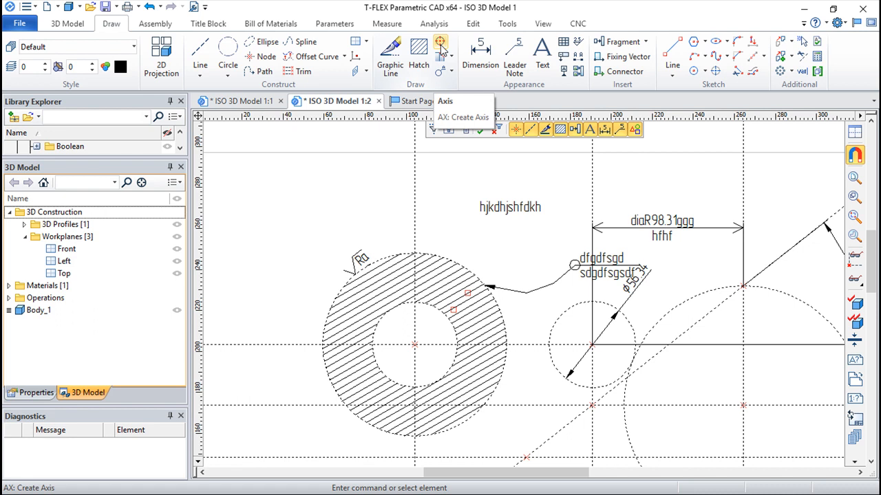
left_click(441, 45)
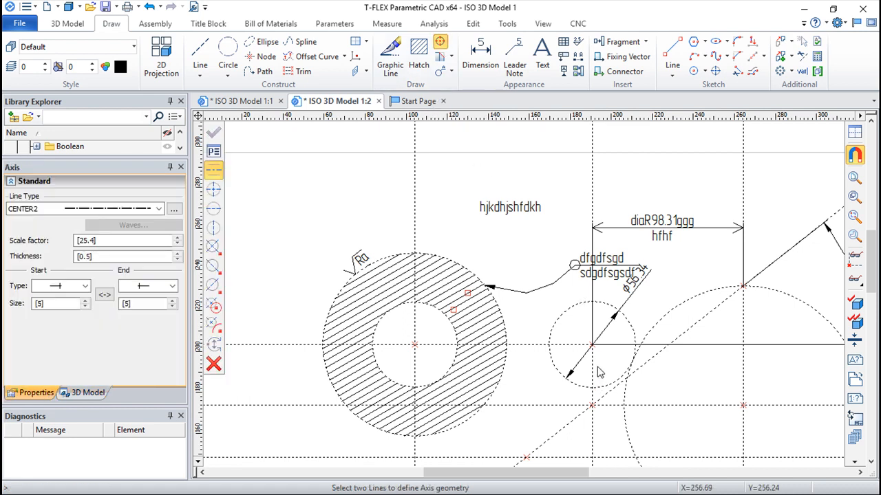
scroll(462, 249, "down", 2)
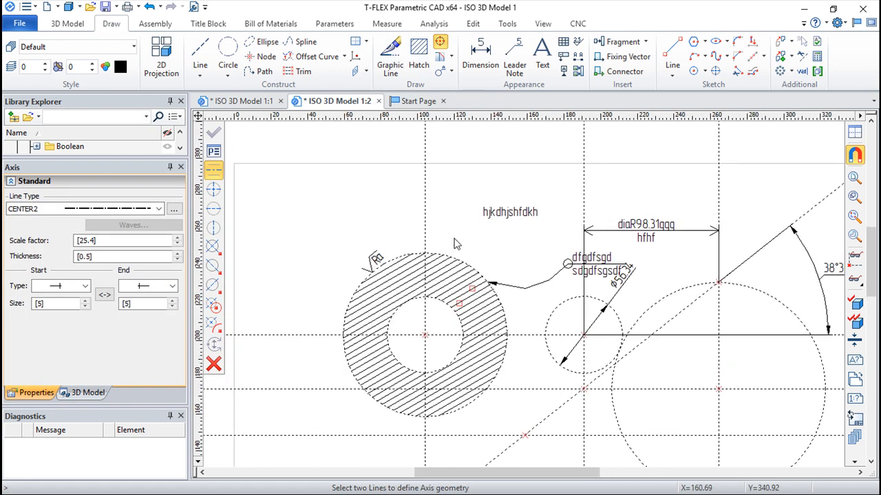
scroll(455, 248, "up", 1)
Trace the small dimensioned circle beside the hatched ring with a continuous graphic line and add its crossed centre axes
left_click(390, 58)
left_click(570, 319)
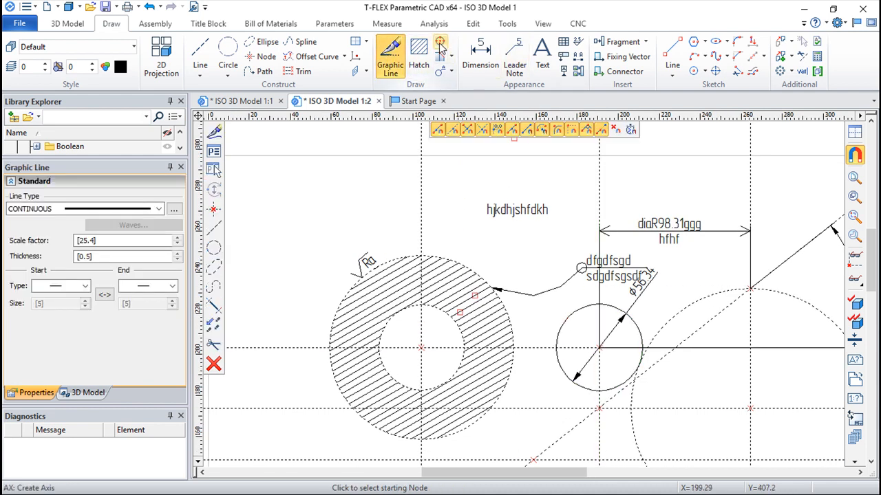
left_click(440, 46)
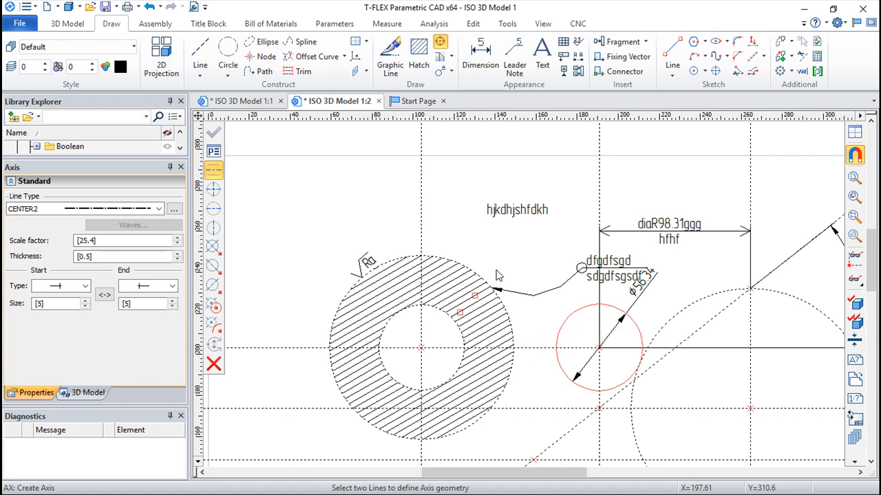
left_click(217, 194)
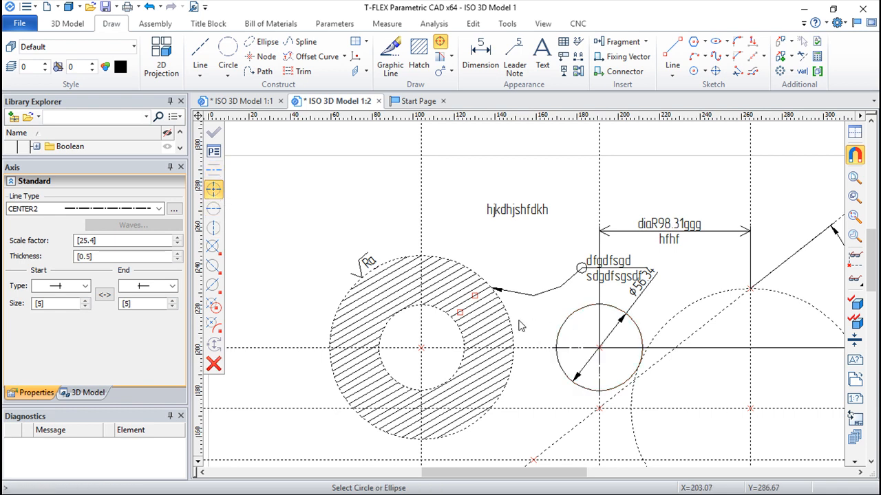
scroll(473, 273, "down", 2)
scroll(452, 246, "up", 2)
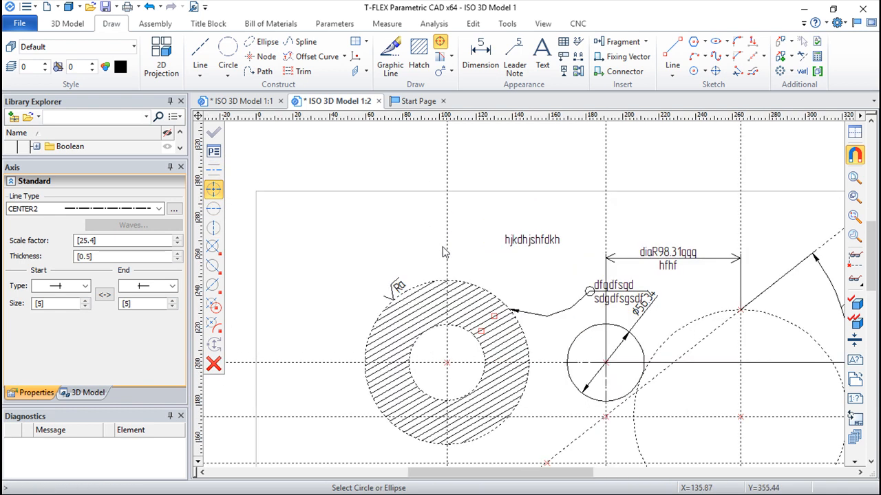
Construct a horizontal line above the hatched ring, parallel to the existing horizontal construction line below the ring's centre
left_click(201, 54)
left_click(335, 417)
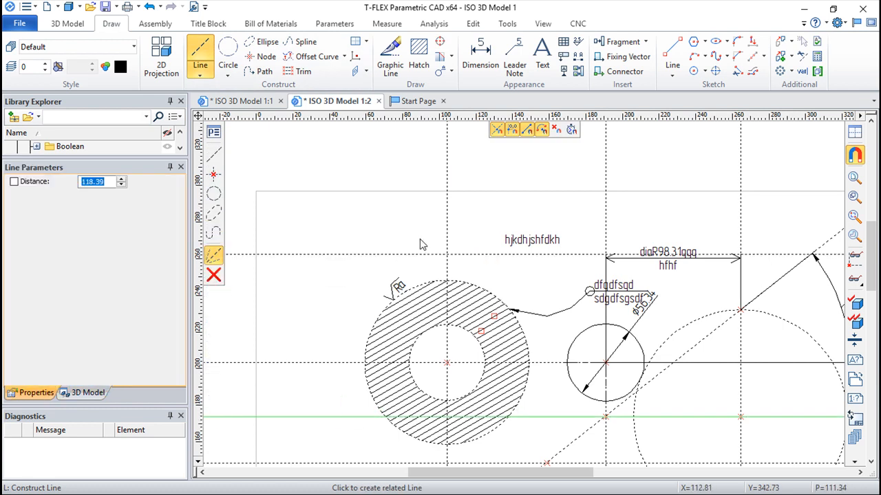
left_click(442, 171)
key("Escape")
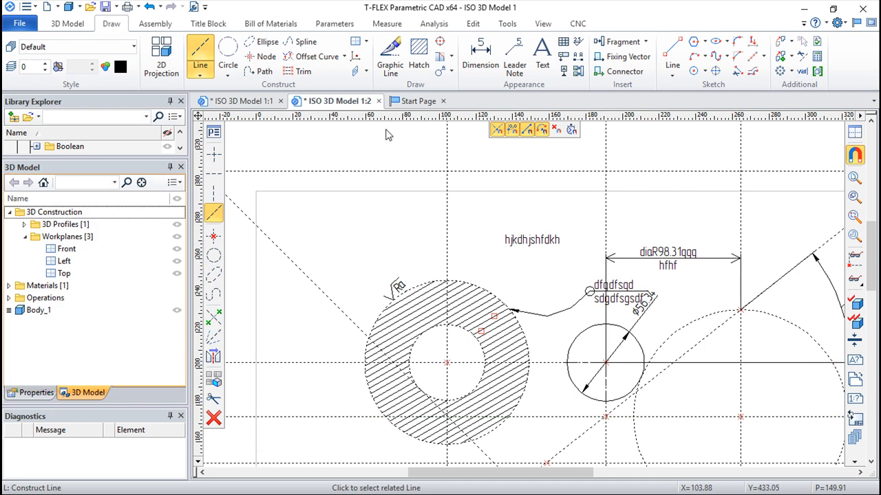
Construct a circle centred where the ring's vertical axis meets the upper horizontal line, and outline it with a continuous graphic line
left_click(228, 51)
left_click(448, 171)
left_click(483, 205)
middle_click_drag(533, 203, 507, 260)
left_click(390, 46)
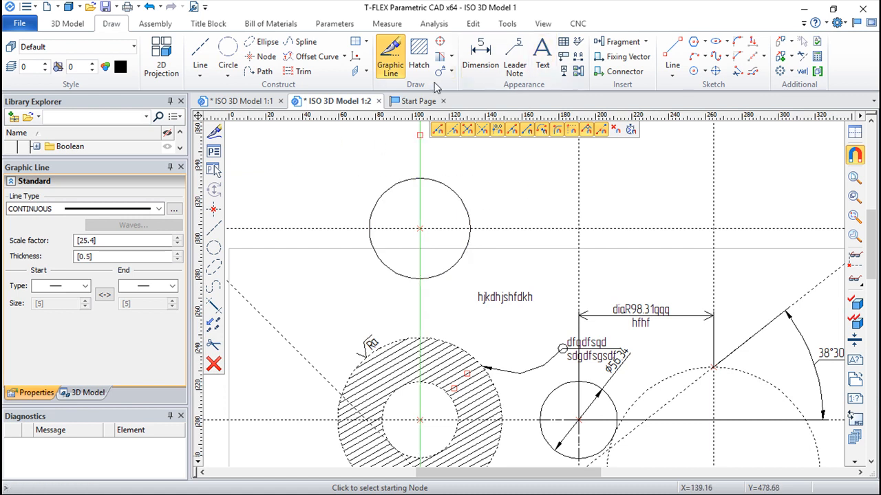
Add crossed CENTER2 centre axes to the outlined circle above the hatched ring
left_click(439, 46)
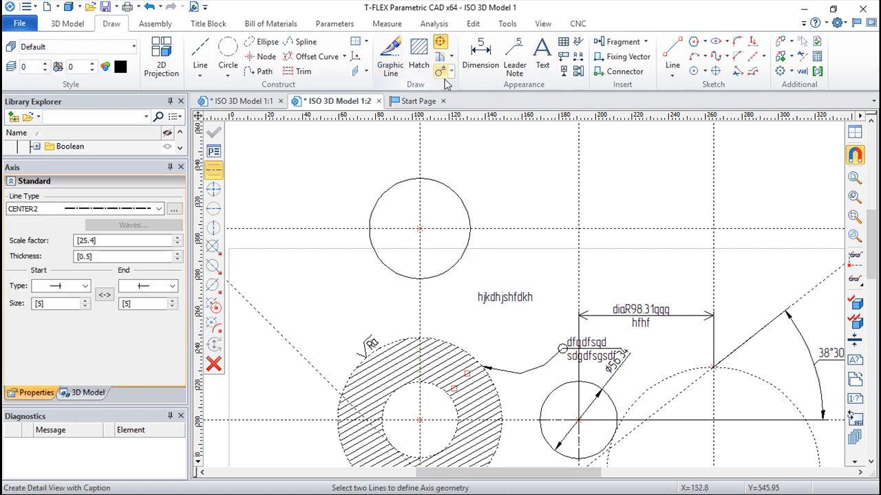
left_click(213, 192)
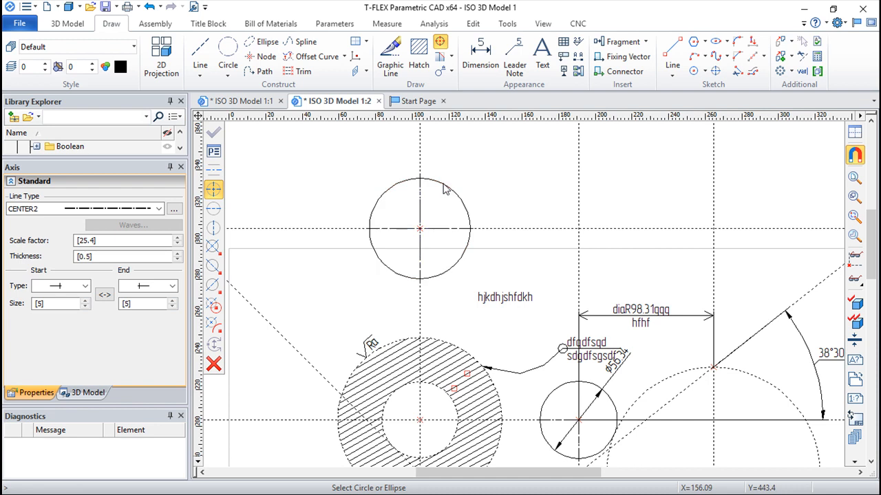
scroll(471, 192, "up", 5)
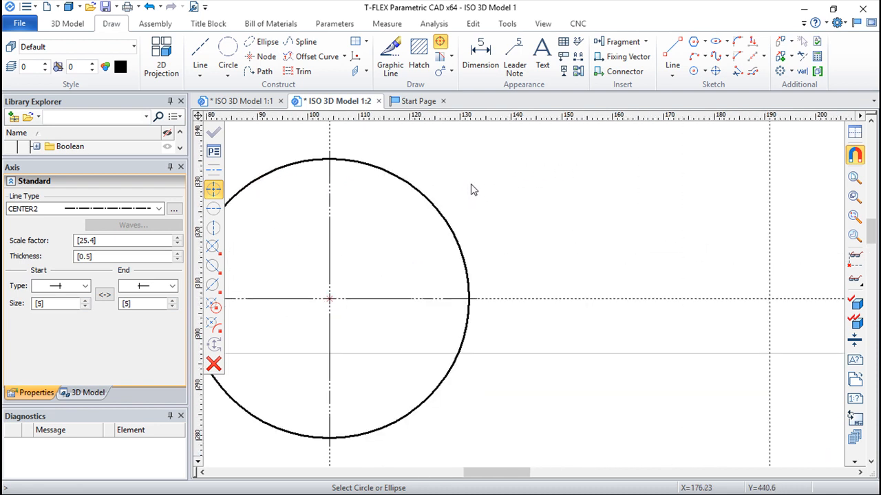
scroll(470, 184, "down", 1)
mouse_move(488, 208)
middle_mouse_down()
mouse_move(579, 221)
mouse_move(597, 187)
mouse_move(590, 189)
middle_mouse_up()
scroll(576, 217, "down", 2)
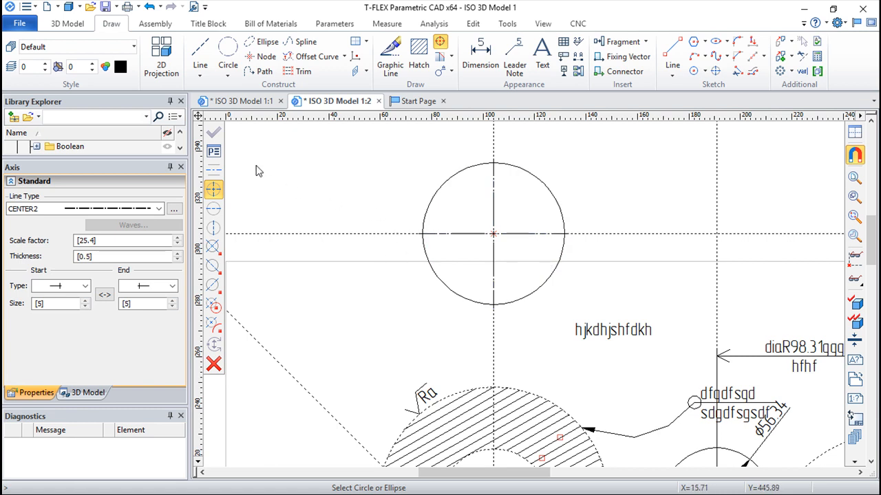
scroll(289, 199, "down", 2)
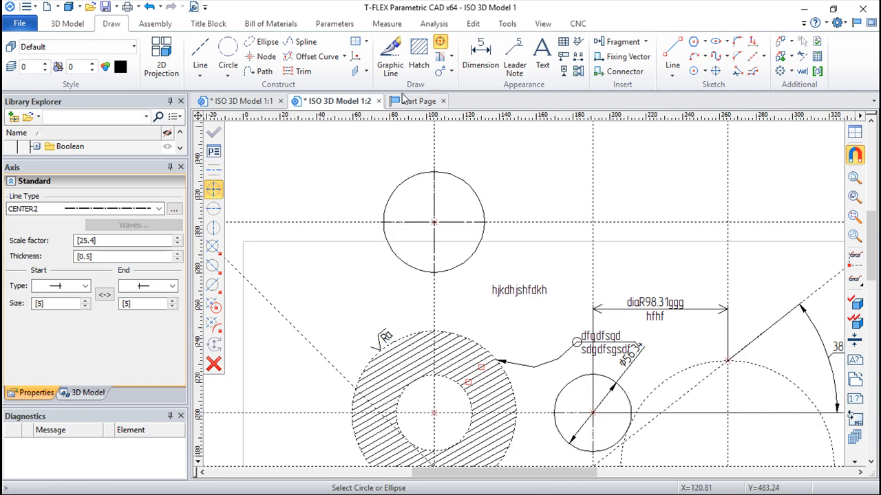
Draw two vertical graphic lines from the upper to the central horizontal construction line, at both ends of the linear dimension
left_click(390, 58)
left_click(593, 223)
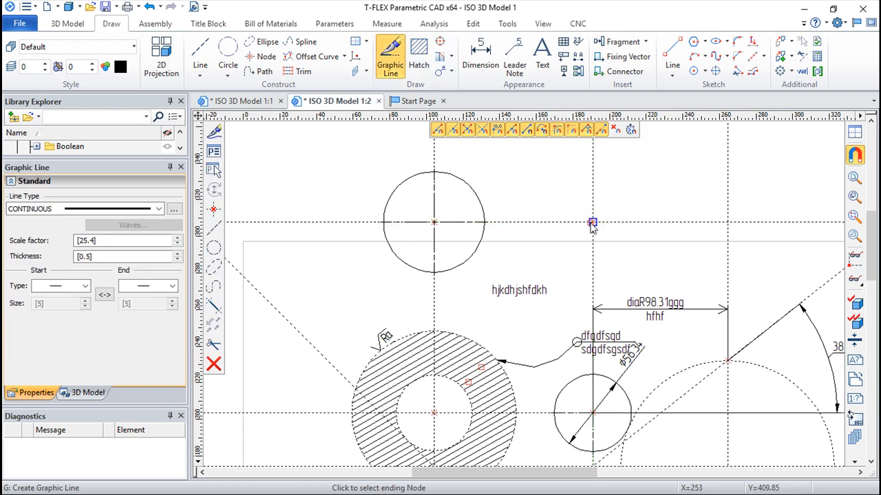
left_click(592, 413)
right_click(720, 235)
left_click(727, 222)
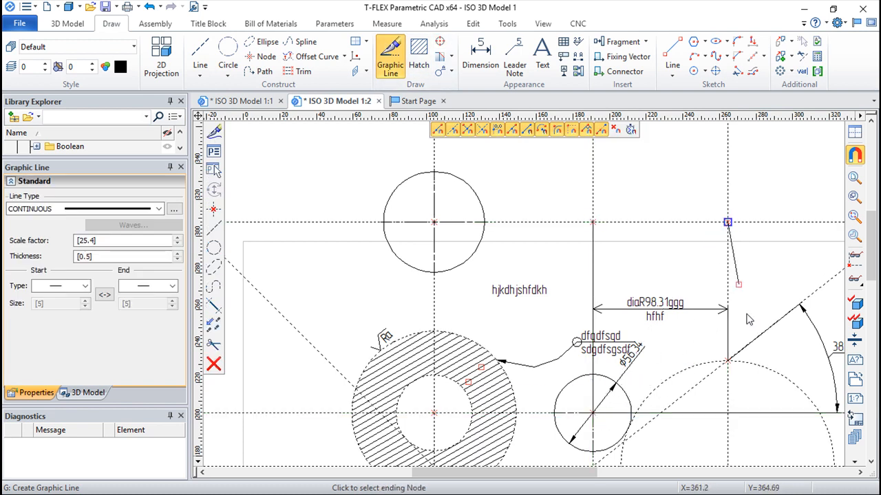
left_click(727, 413)
Create a CENTER2 axis midway between the two vertical graphic lines
middle_click_drag(781, 239, 706, 223)
left_click(440, 41)
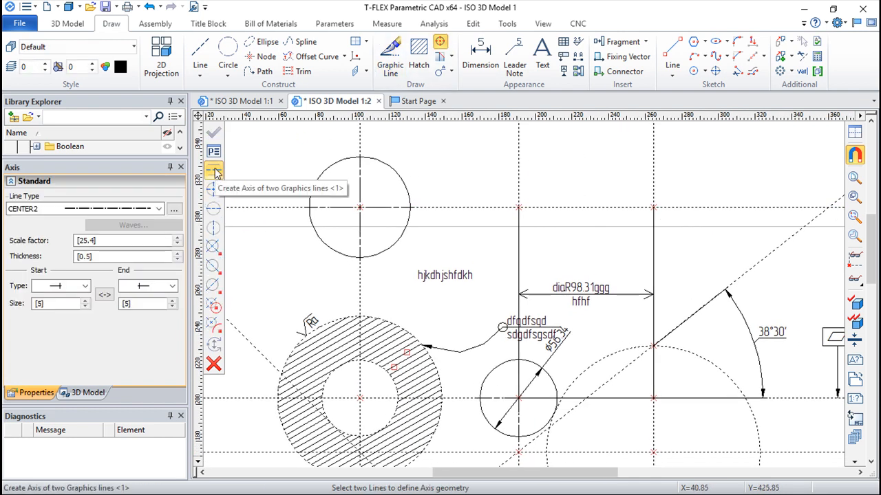
left_click(517, 242)
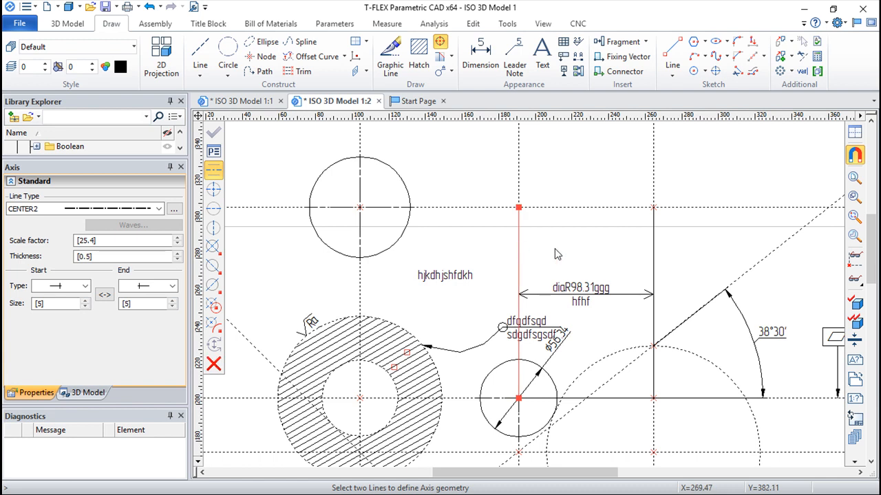
left_click(653, 256)
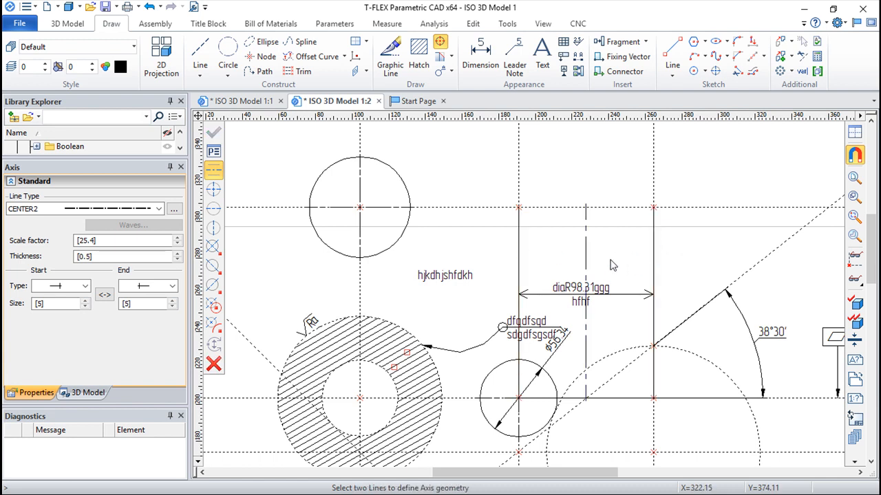
scroll(619, 267, "up", 2)
scroll(605, 271, "down", 1)
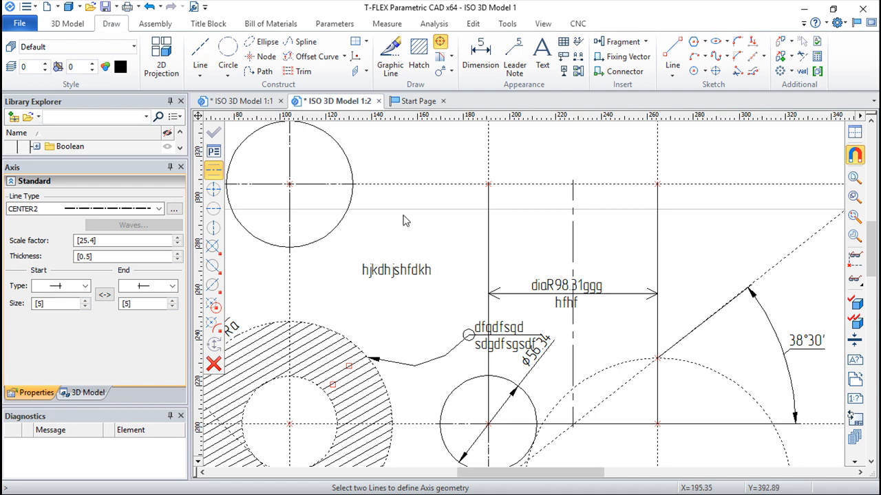
Leave the Axis command and delete all geometry and annotations on the drawing page
scroll(399, 248, "down", 4)
scroll(392, 244, "down", 1)
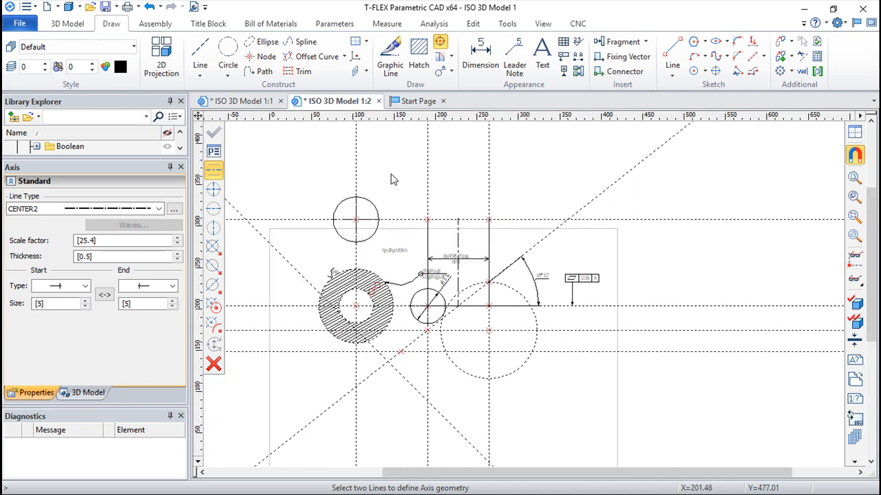
scroll(394, 177, "down", 1)
right_click(395, 176)
left_click(396, 167)
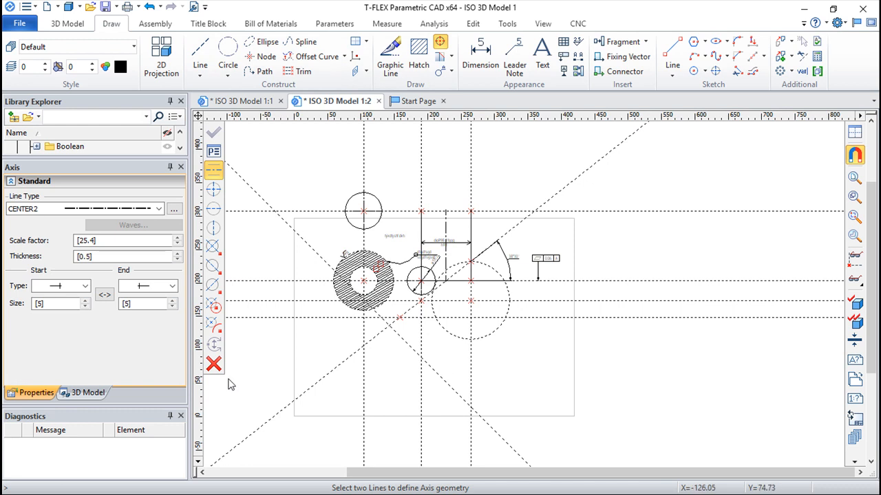
key("Escape")
mouse_move(713, 443)
left_mouse_down()
mouse_move(556, 366)
mouse_move(215, 157)
left_mouse_up()
key("Delete")
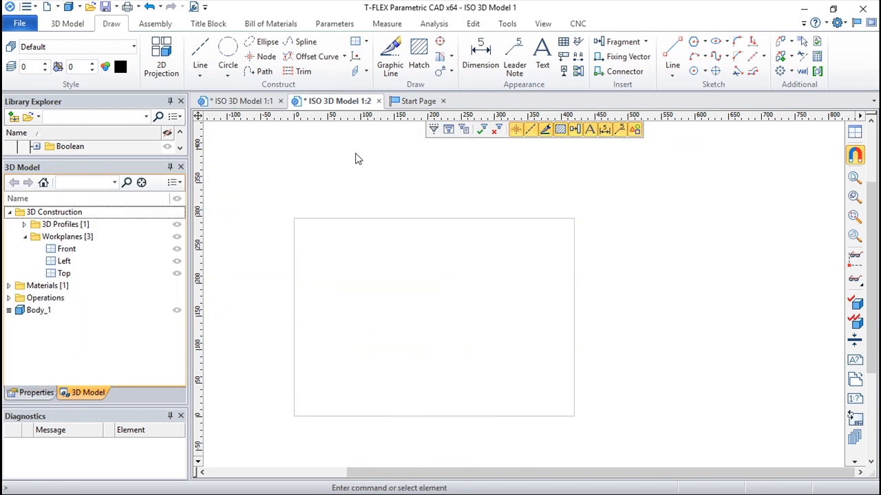
Switch to the 3D model page and create three standard 2D projections of the block with holes
scroll(454, 269, "up", 3)
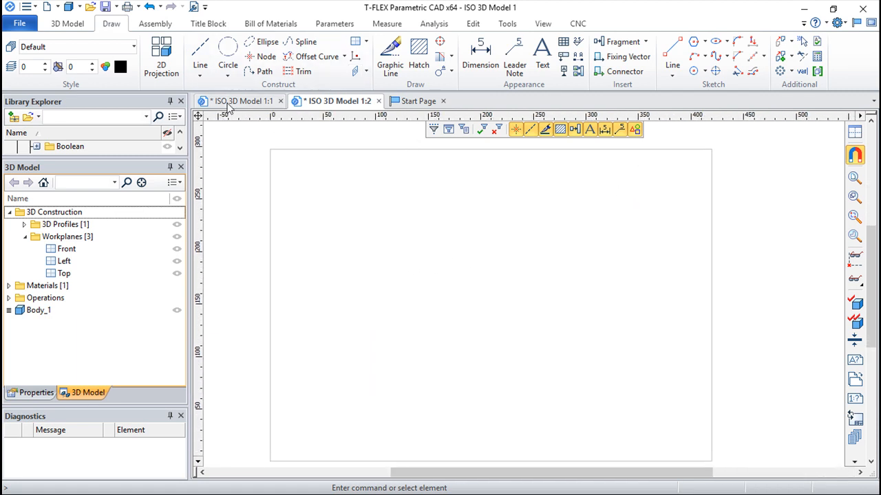
left_click(227, 101)
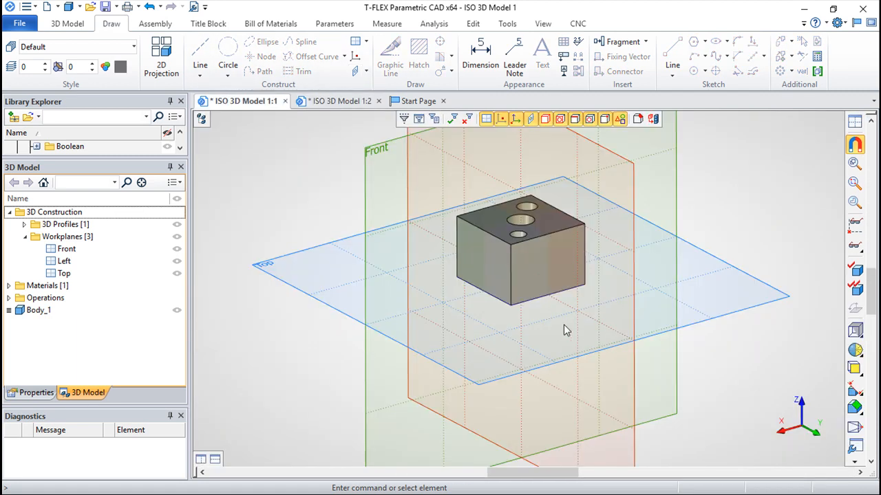
right_click(557, 352)
left_click(545, 327)
middle_click_drag(540, 337, 514, 334)
left_click_drag(517, 354, 517, 389)
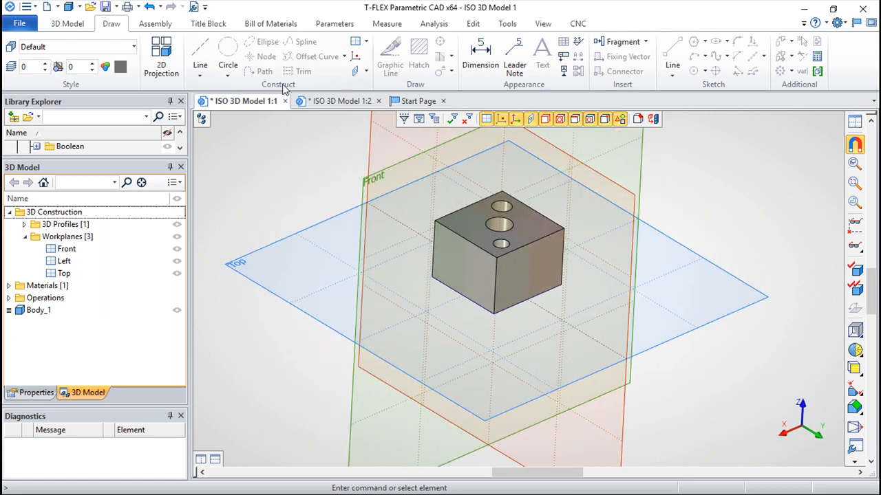
left_click(172, 61)
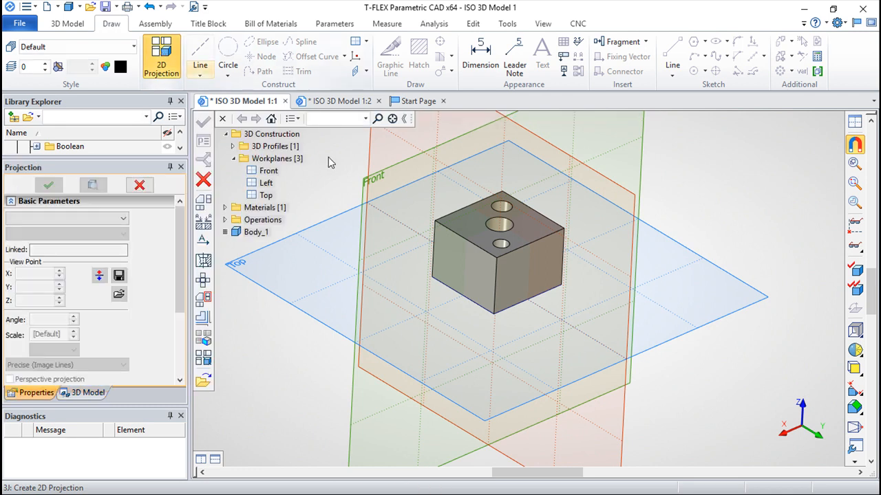
left_click(199, 208)
left_click(396, 217)
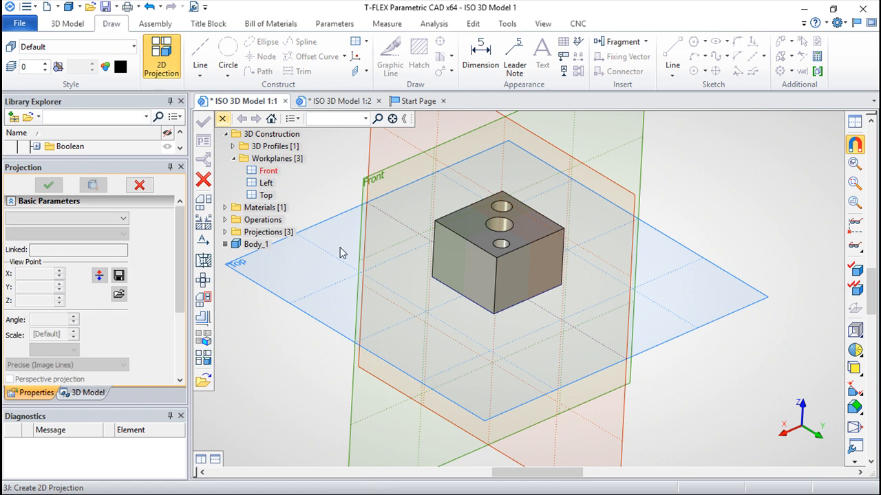
Return to the 2D drawing page and examine the projection showing the block's three holes
left_click(335, 102)
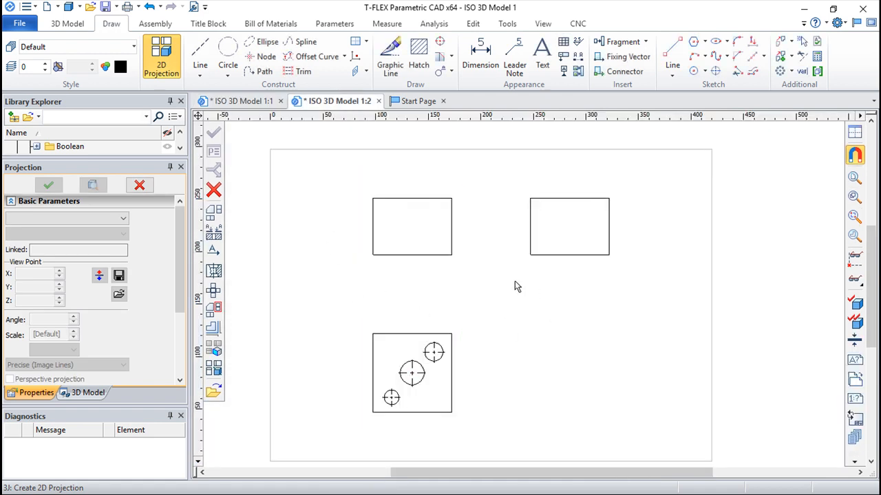
scroll(509, 296, "up", 2)
mouse_move(488, 309)
middle_mouse_down()
mouse_move(560, 275)
mouse_move(580, 210)
middle_mouse_up()
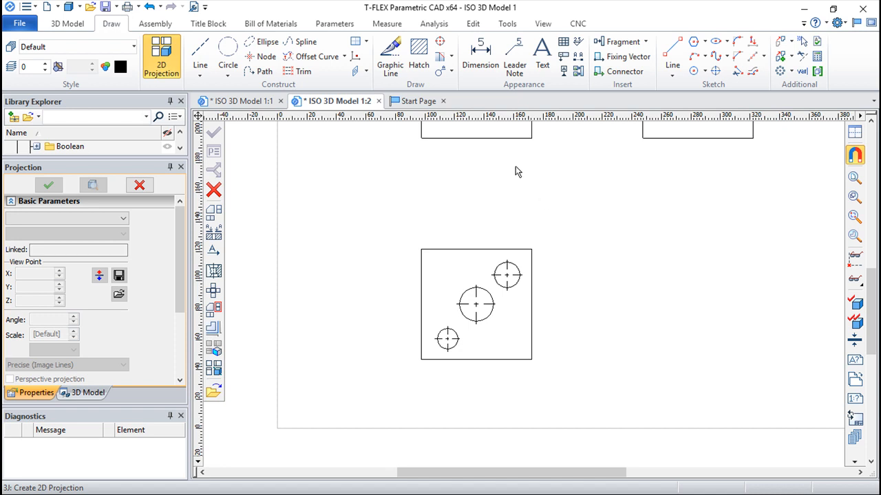
scroll(468, 182, "up", 2)
middle_click_drag(481, 222, 484, 142)
scroll(528, 214, "down", 2)
scroll(523, 210, "up", 3)
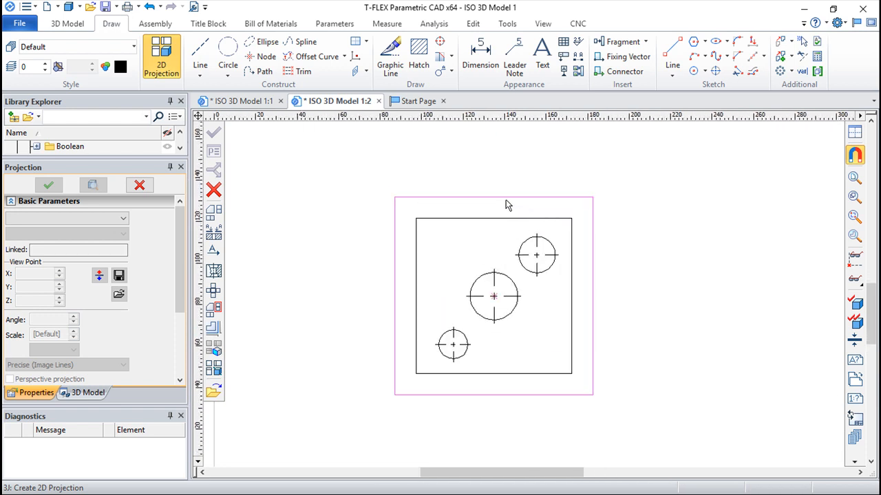
middle_click_drag(490, 181, 482, 166)
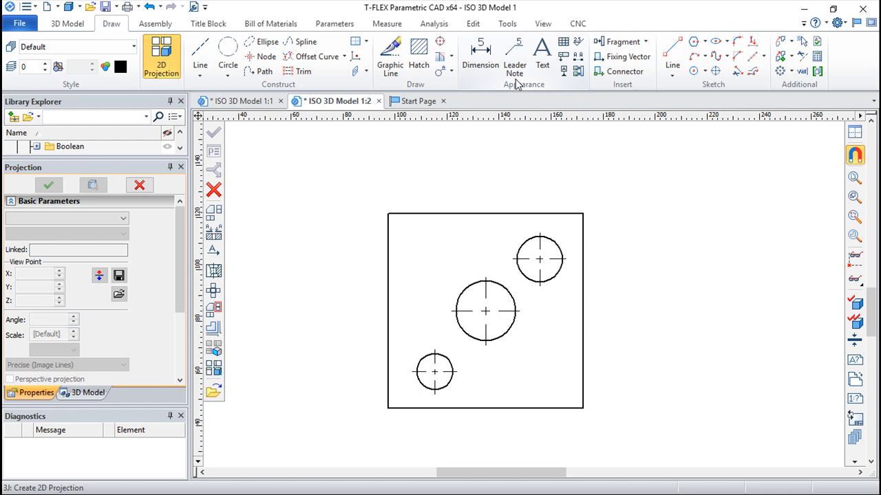
Create straight section line A–A horizontally through the large central hole between the block's side edges, with arrows pointing up and marks outside the outline
left_click(578, 56)
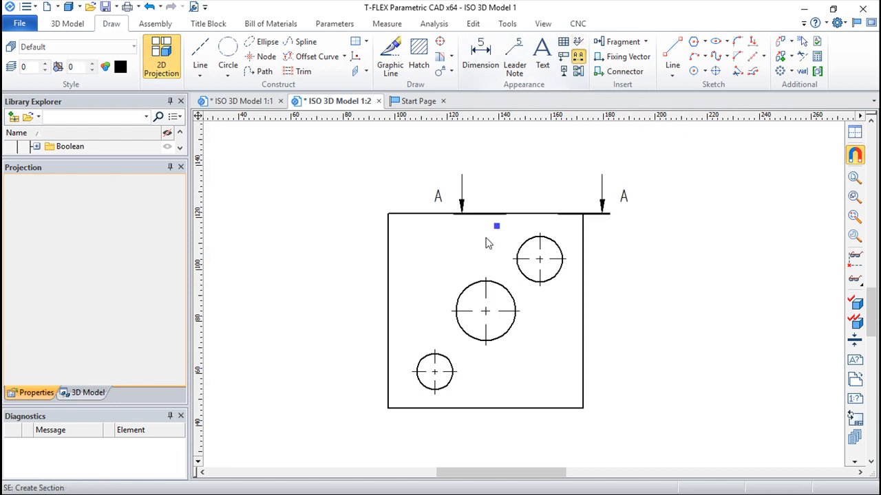
left_click(388, 311)
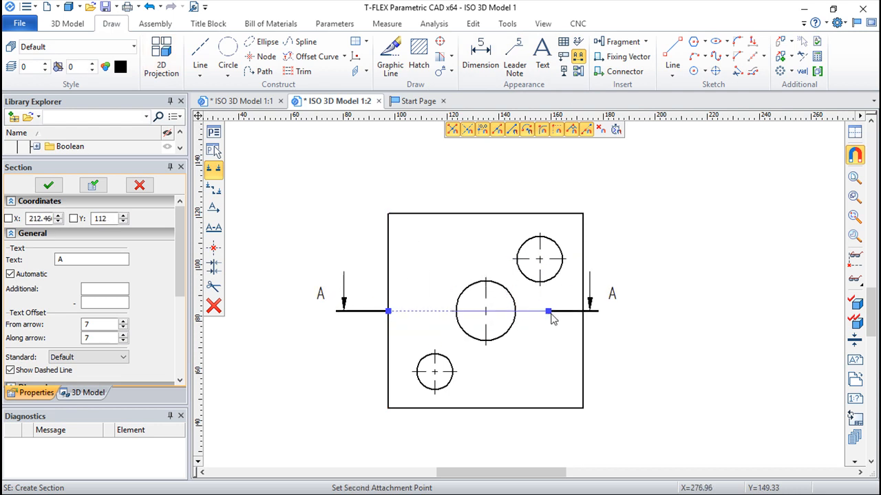
left_click(584, 312)
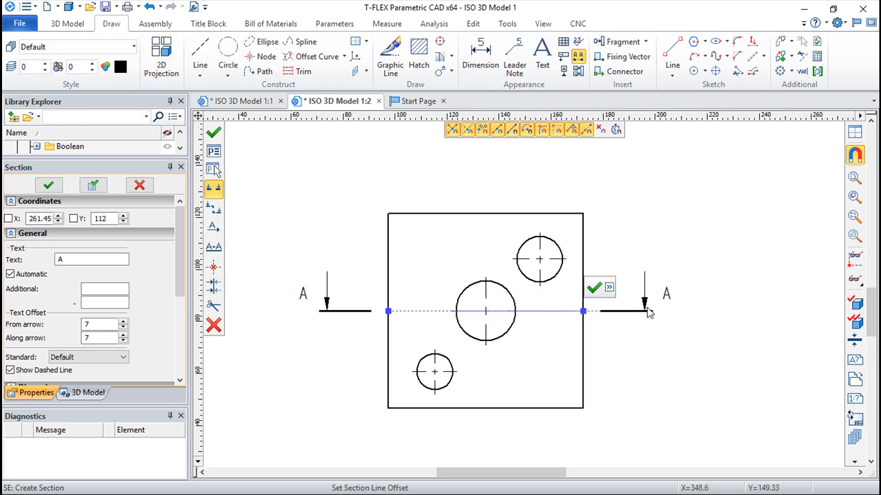
left_click(214, 287)
left_click(213, 288)
left_click(214, 289)
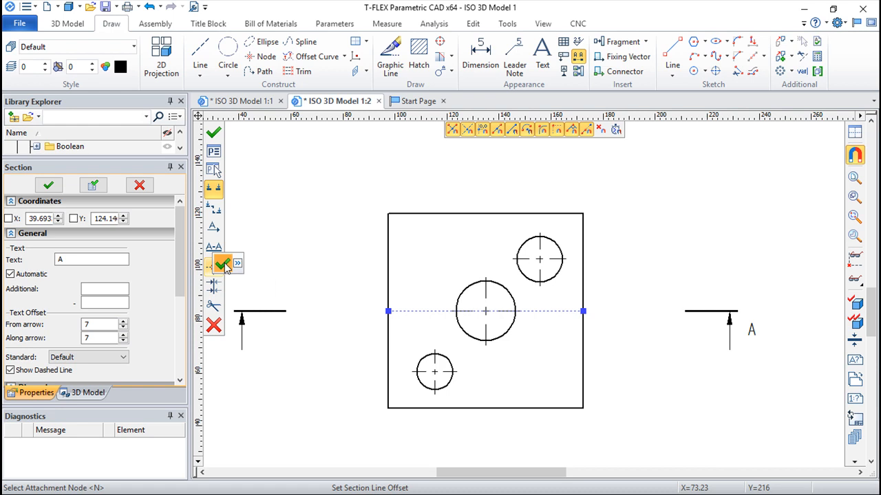
left_click(225, 266)
key("Escape")
Create a Section View projection from section line A–A and place it directly below the view with the three holes
scroll(688, 265, "down", 3)
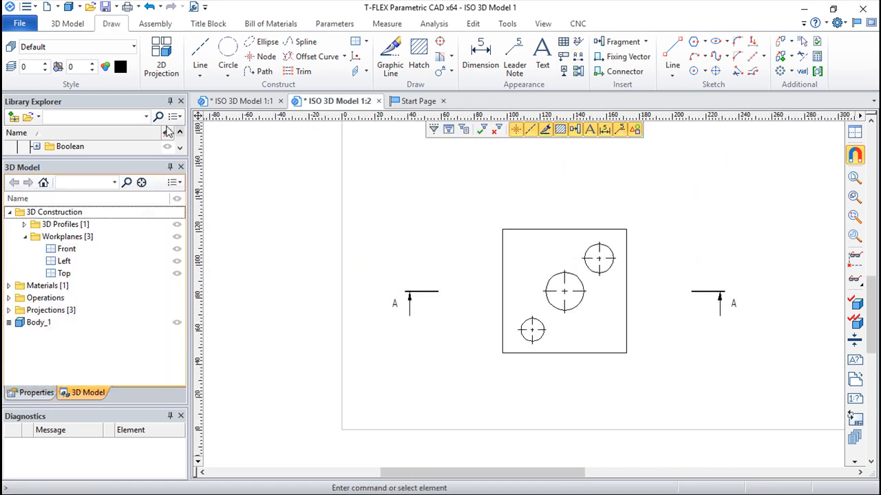
left_click(161, 58)
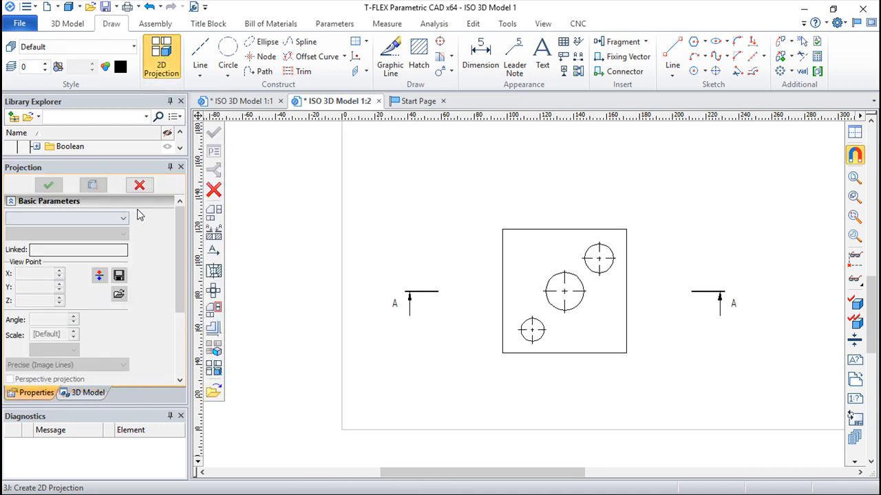
left_click(124, 220)
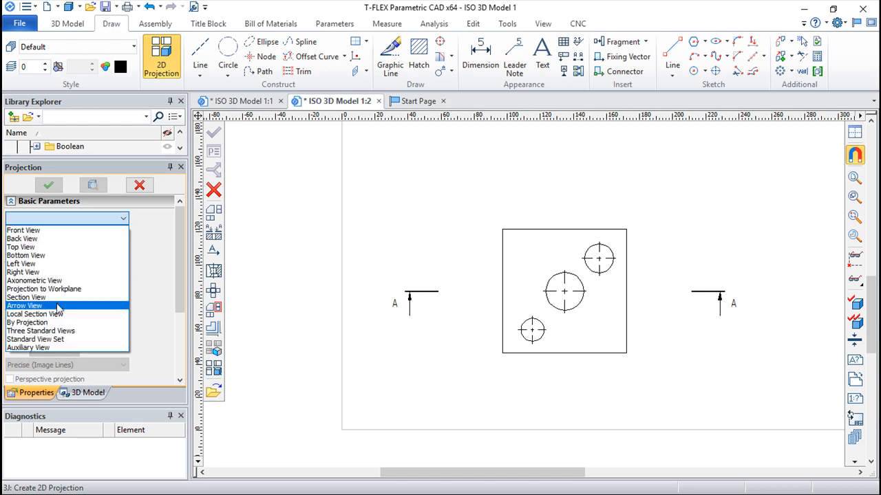
left_click(36, 297)
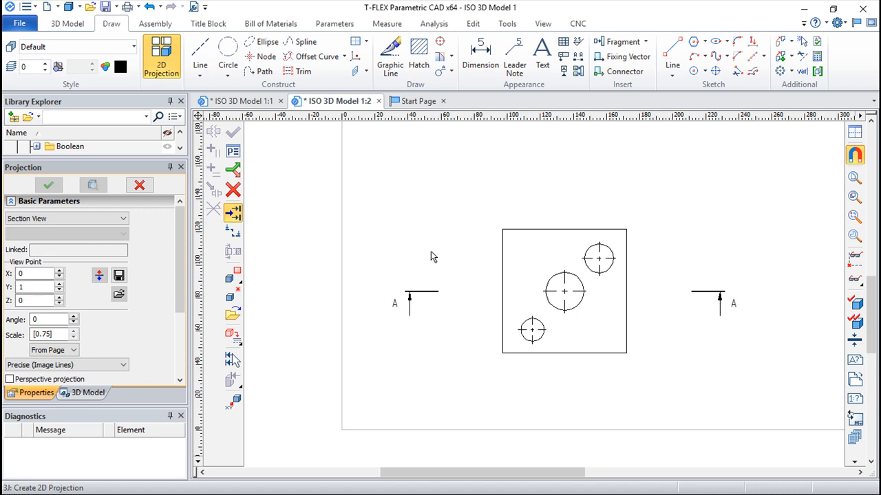
left_click(234, 236)
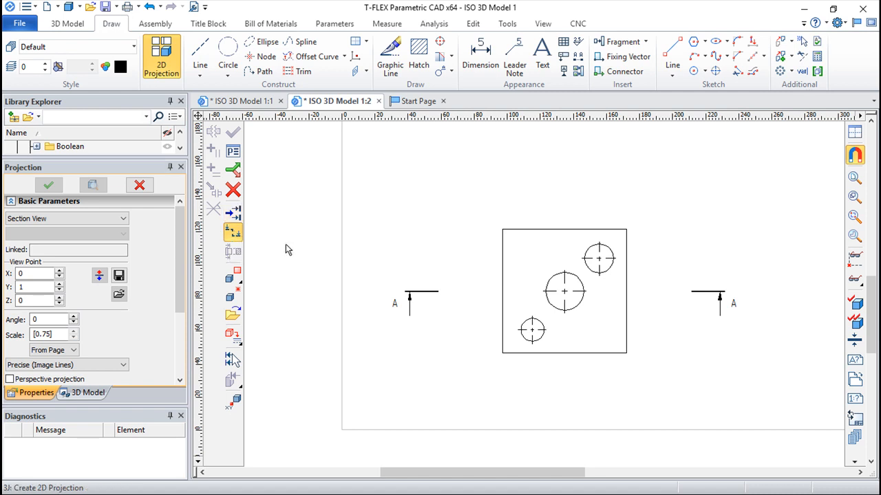
left_click(434, 295)
scroll(479, 393, "down", 2)
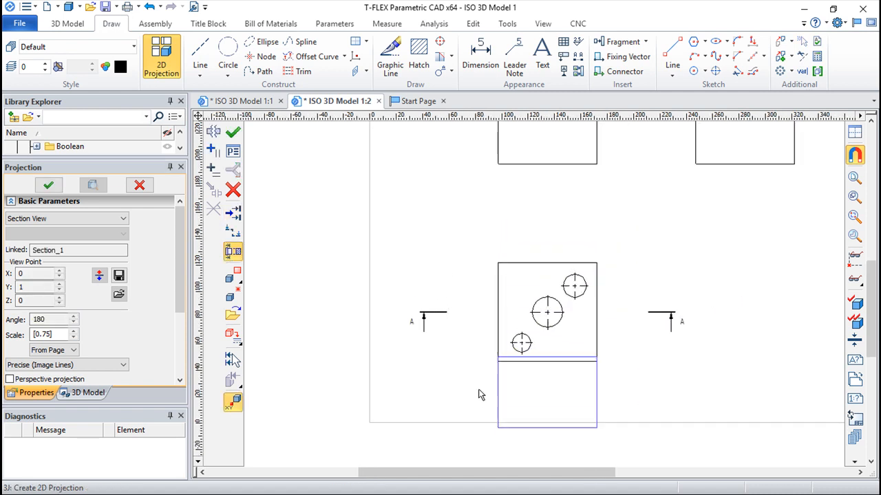
middle_click_drag(478, 416, 458, 277)
left_click(446, 291)
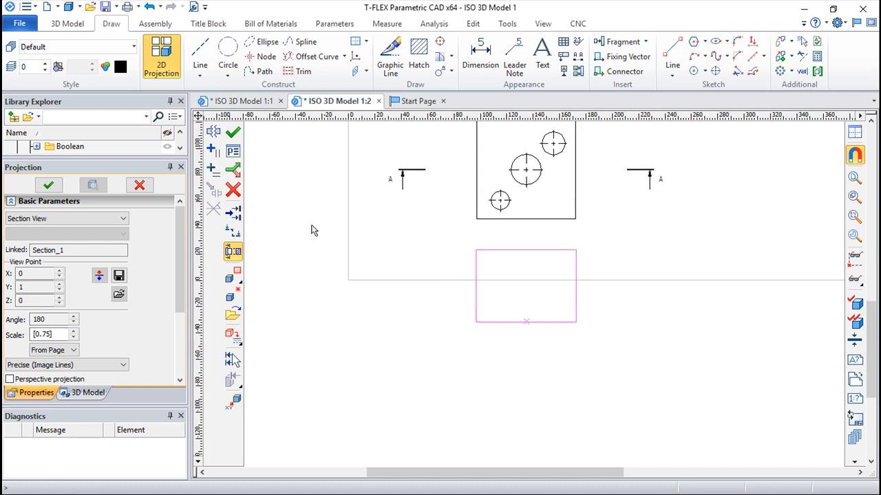
left_click(233, 132)
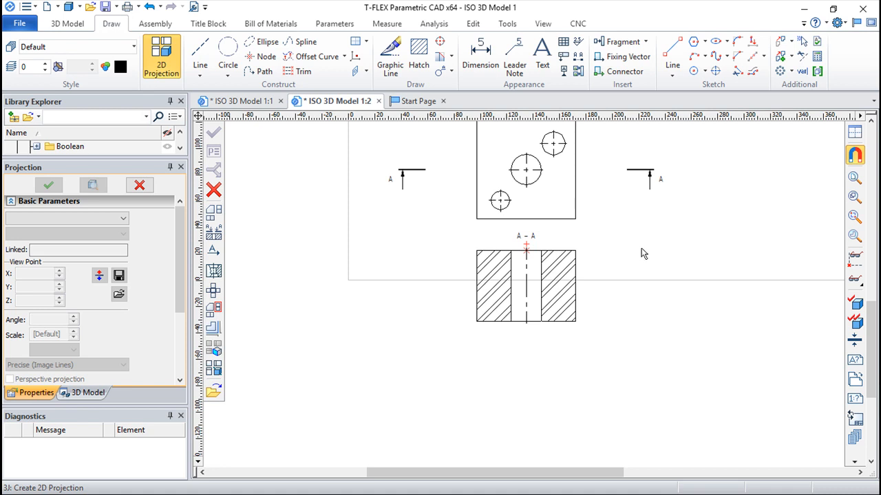
Create stepped section line B–B from the left edge through the small hole, up through the large hole, and across the upper hole past the right edge
scroll(616, 262, "down", 1)
scroll(578, 281, "down", 2)
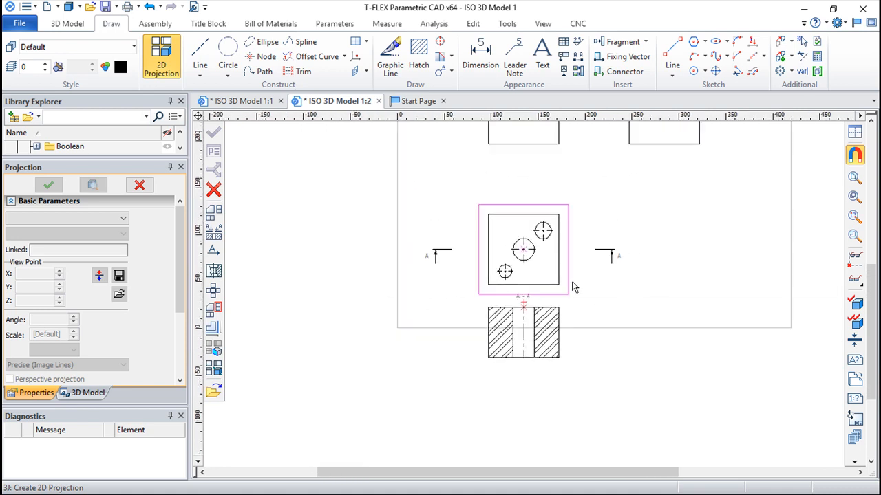
scroll(573, 280, "up", 3)
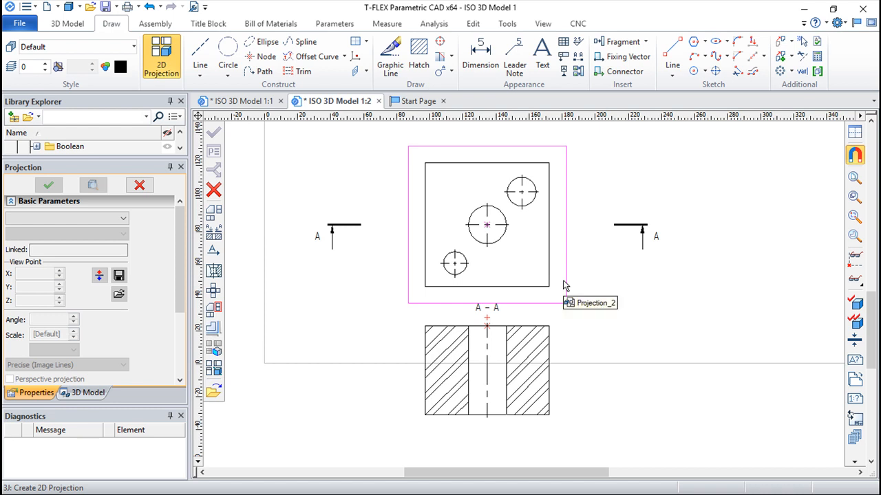
left_click(578, 58)
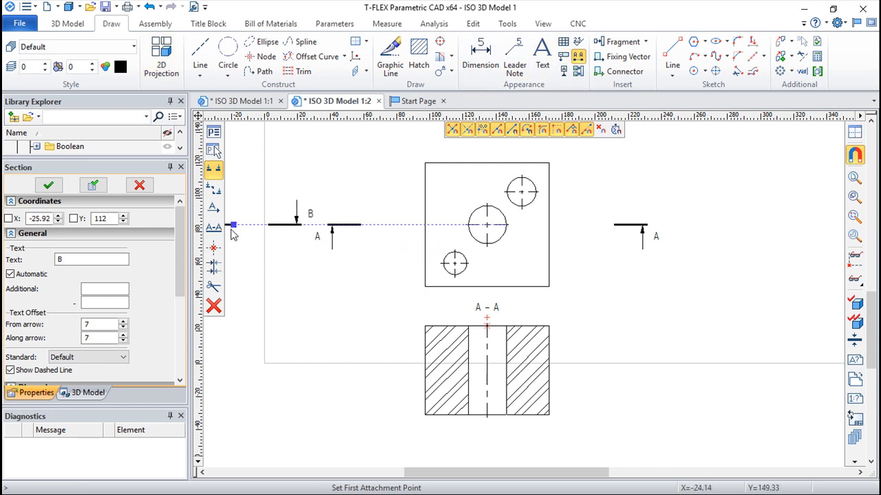
left_click(210, 191)
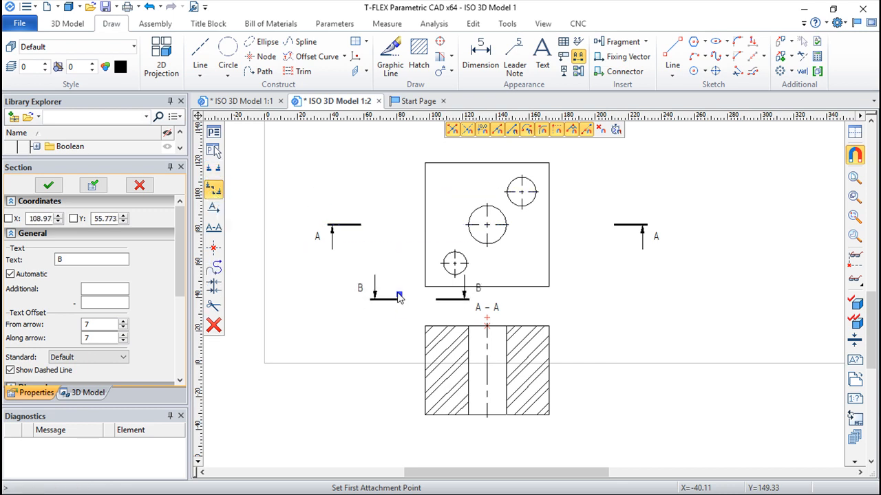
scroll(421, 262, "up", 3)
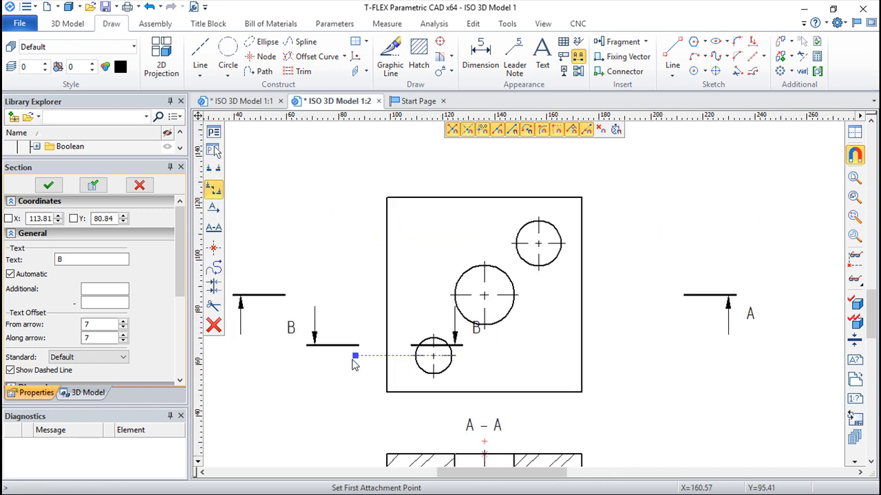
left_click(379, 372)
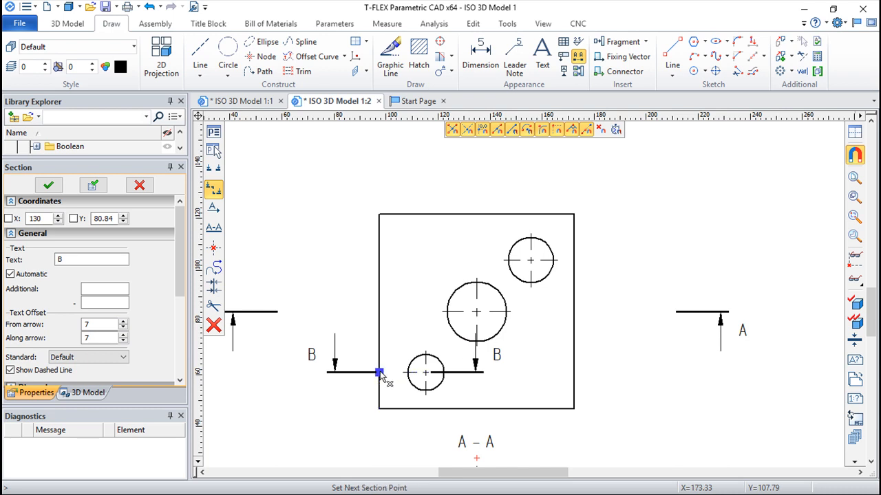
left_click(426, 374)
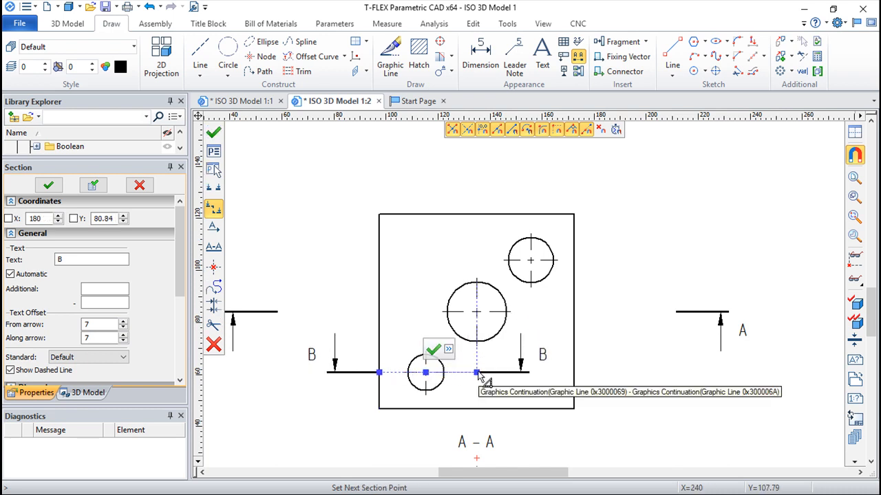
left_click(477, 373)
left_click(477, 260)
left_click(606, 264)
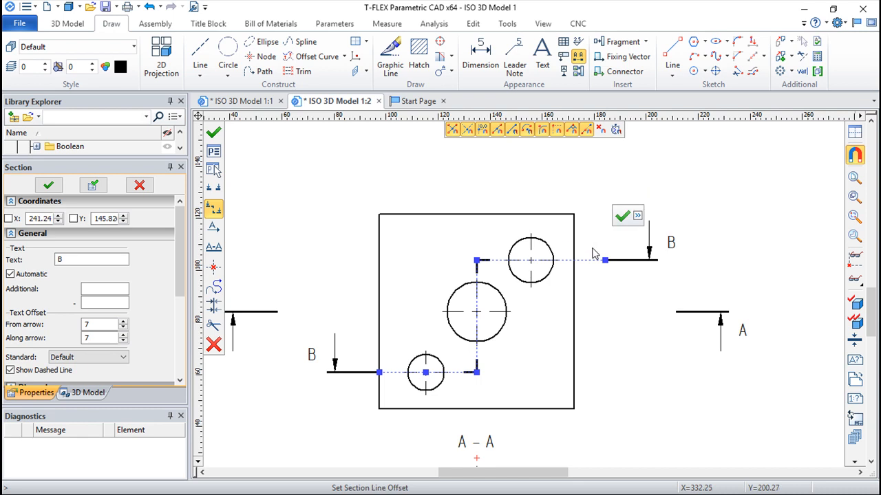
left_click(214, 132)
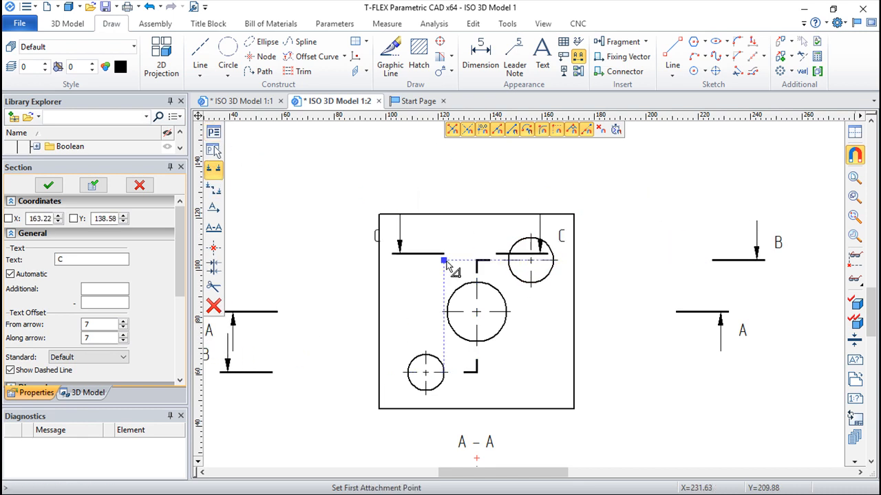
key("Escape")
Create a Section View projection from stepped section line B–B and place it below the A–A section view
scroll(433, 214, "down", 4)
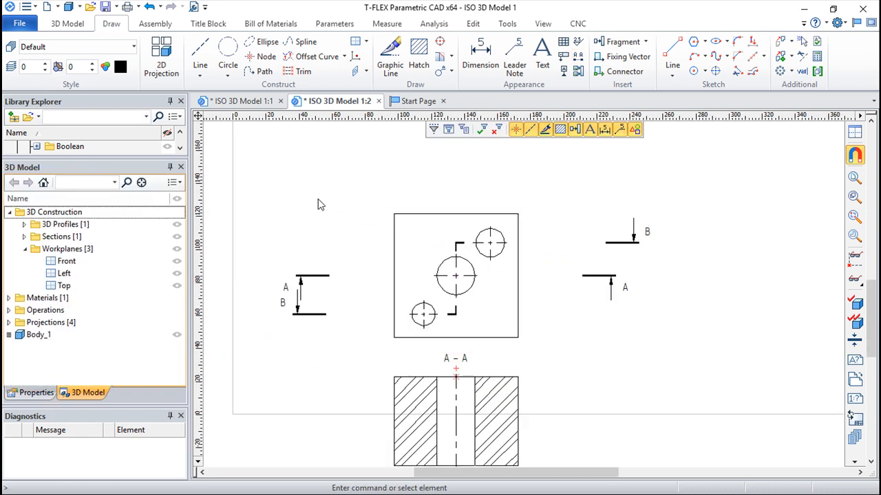
left_click(171, 57)
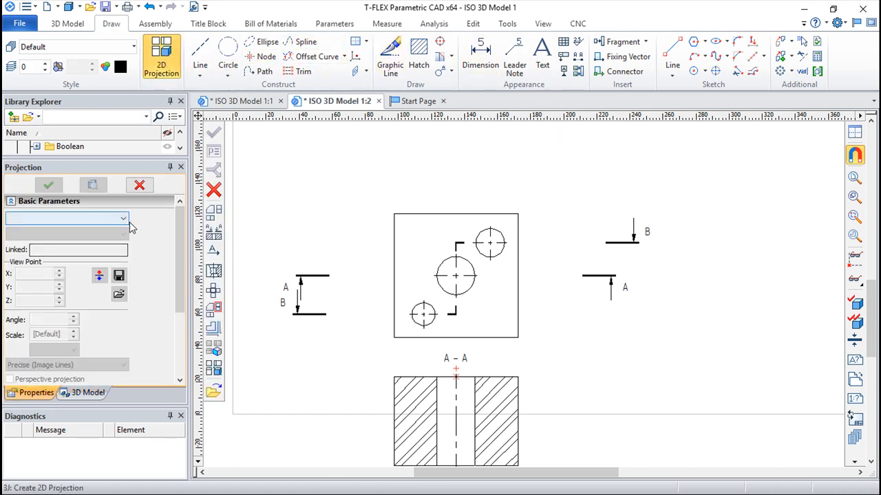
left_click(124, 221)
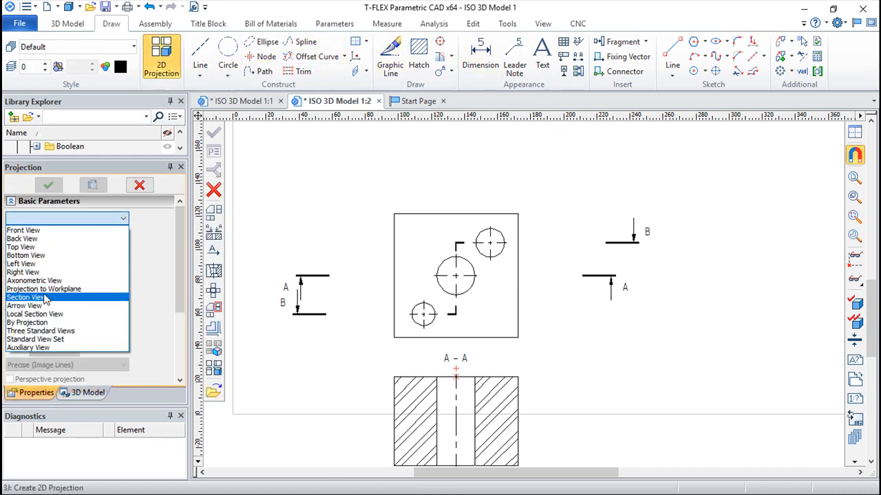
left_click(43, 298)
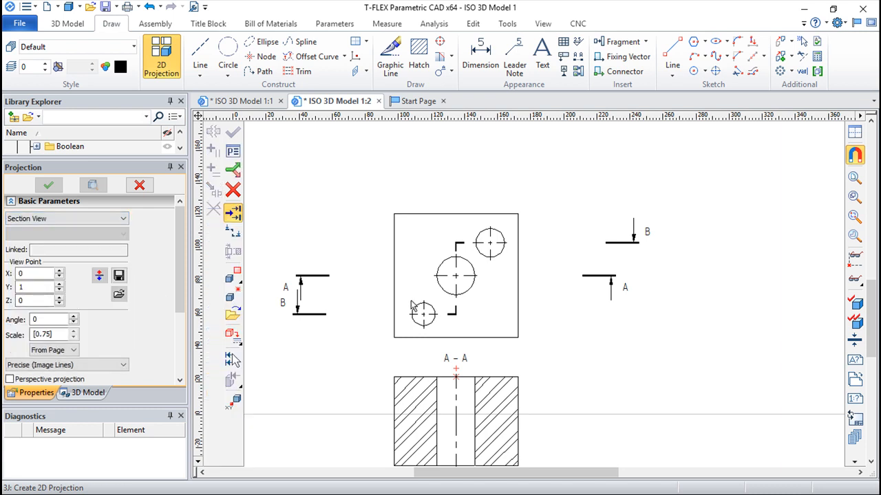
left_click(233, 232)
left_click(320, 276)
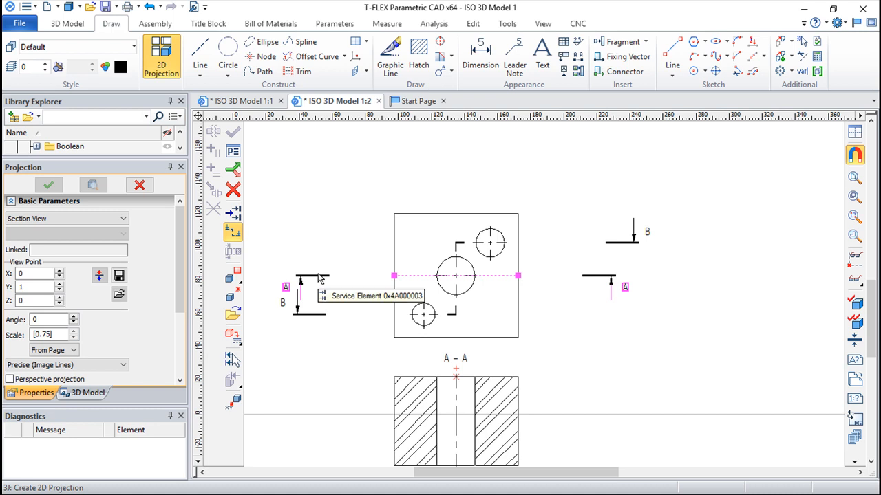
left_click(306, 323)
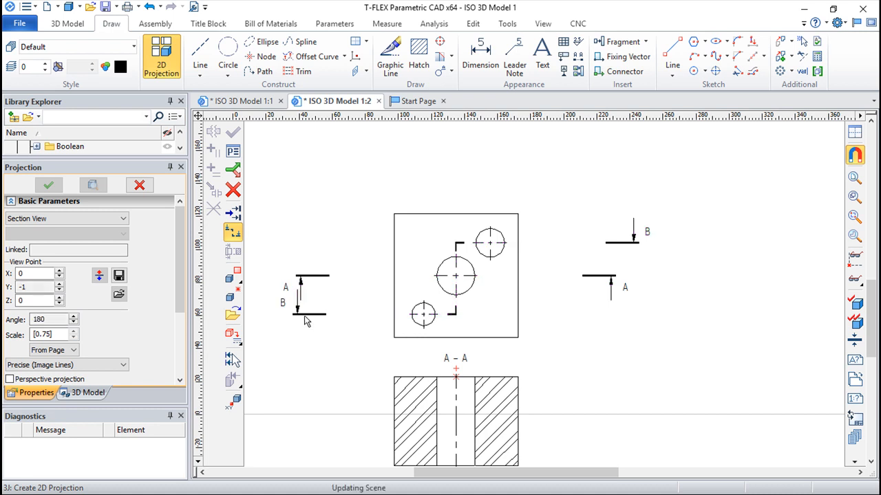
scroll(403, 367, "down", 2)
middle_click_drag(427, 358, 462, 227)
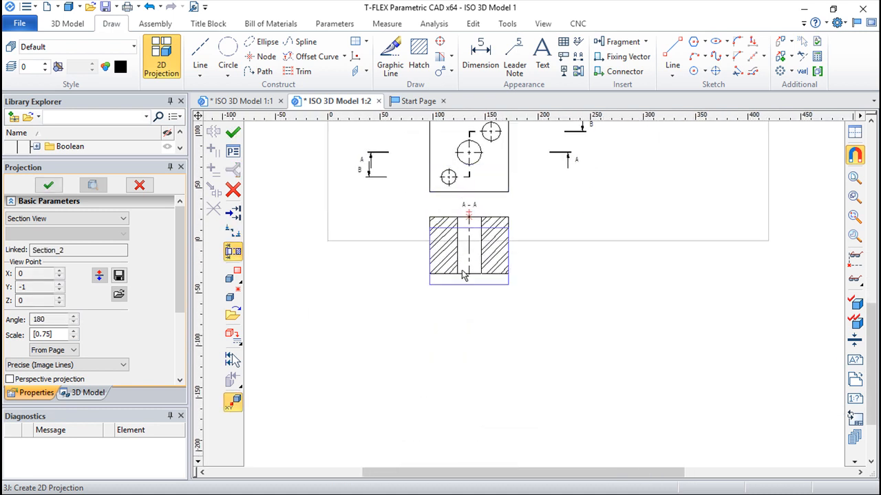
left_click(459, 333)
left_click(475, 308)
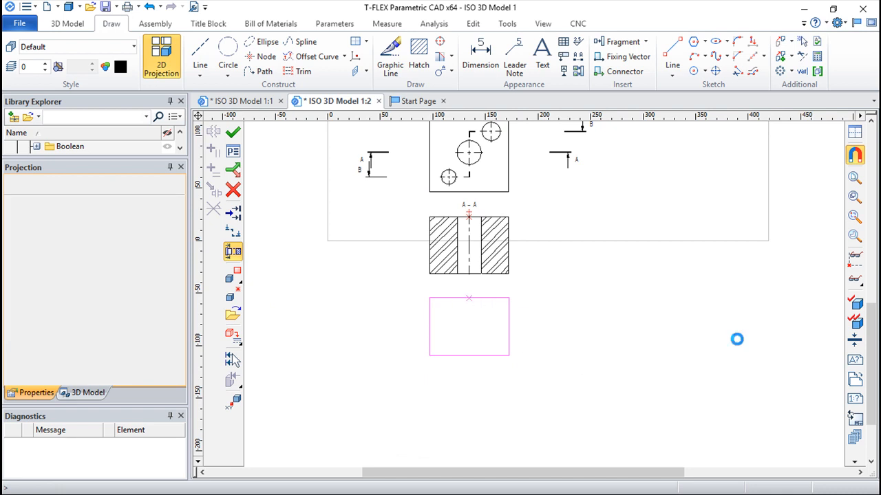
Examine the A–A and B–B section views against their section lines and review the remaining projection parameter groups
scroll(623, 247, "up", 4)
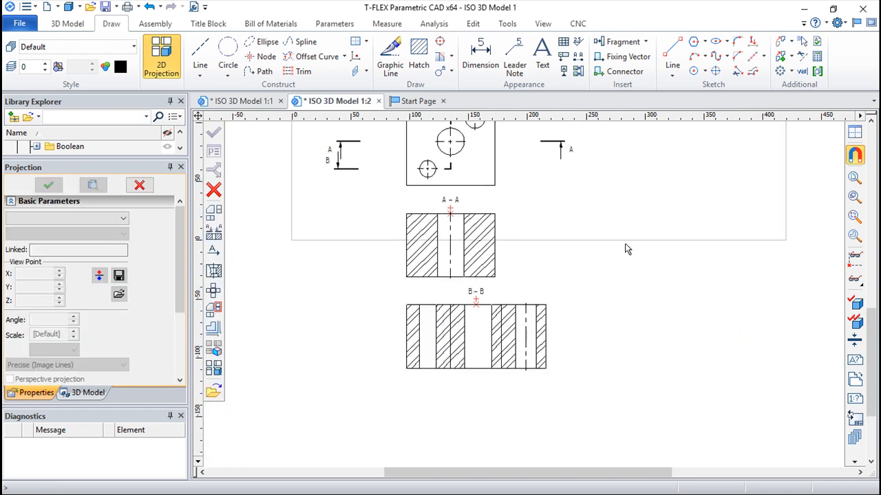
scroll(623, 249, "down", 6)
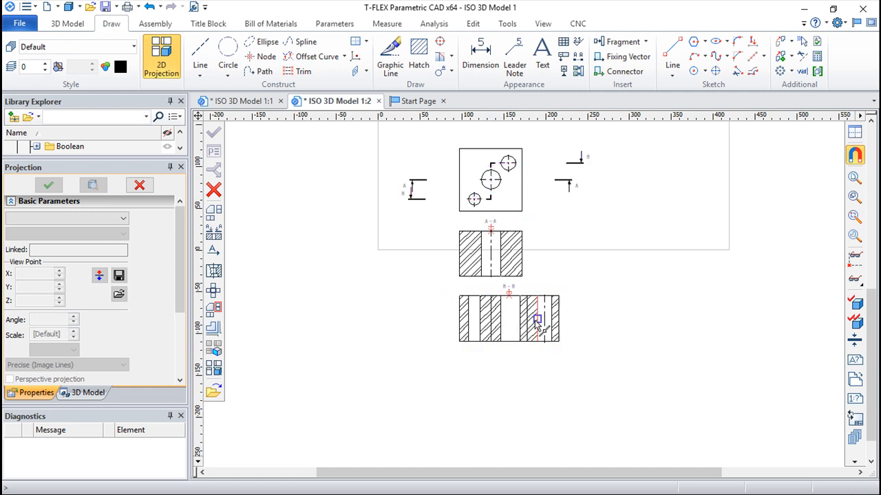
scroll(605, 329, "up", 2)
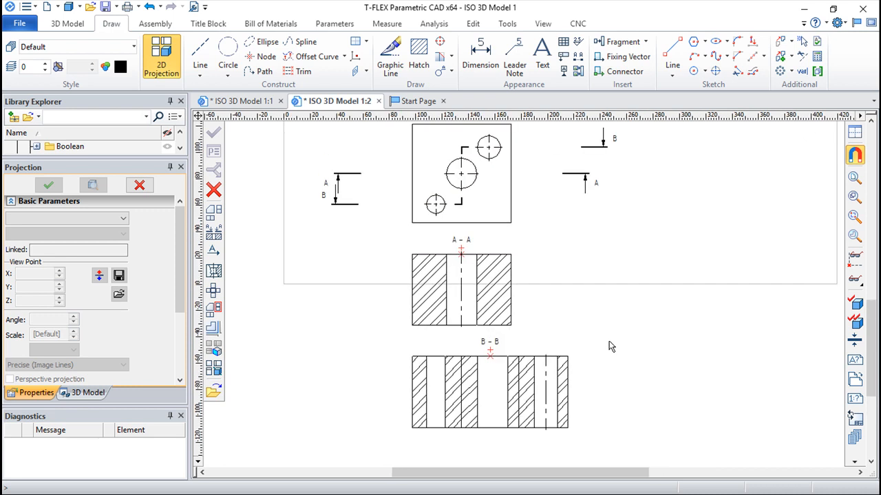
scroll(523, 207, "down", 2)
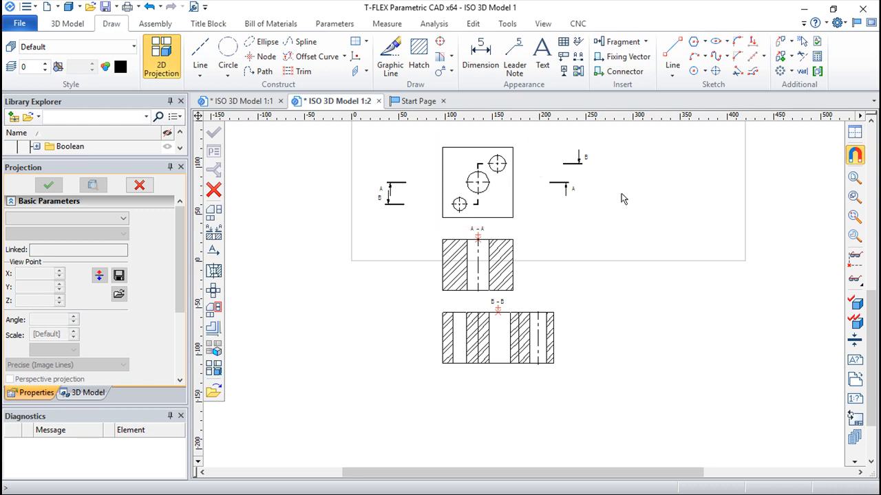
middle_click_drag(611, 184, 605, 232)
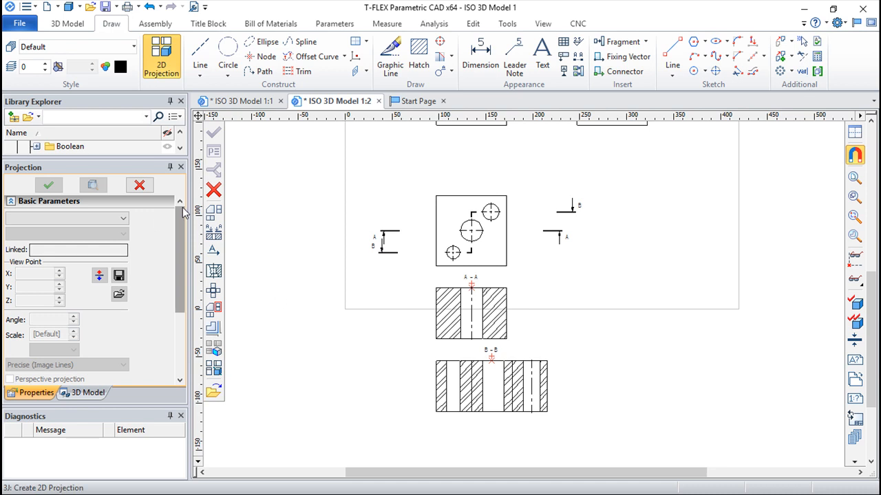
left_click_drag(183, 246, 172, 313)
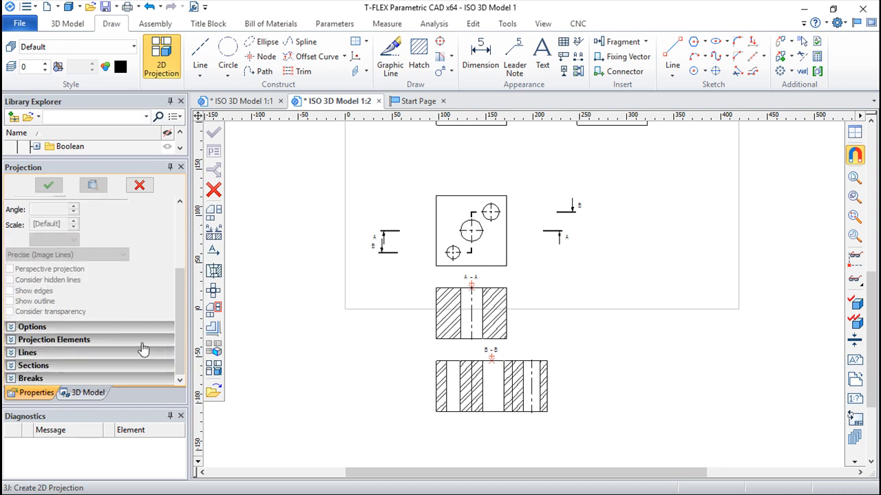